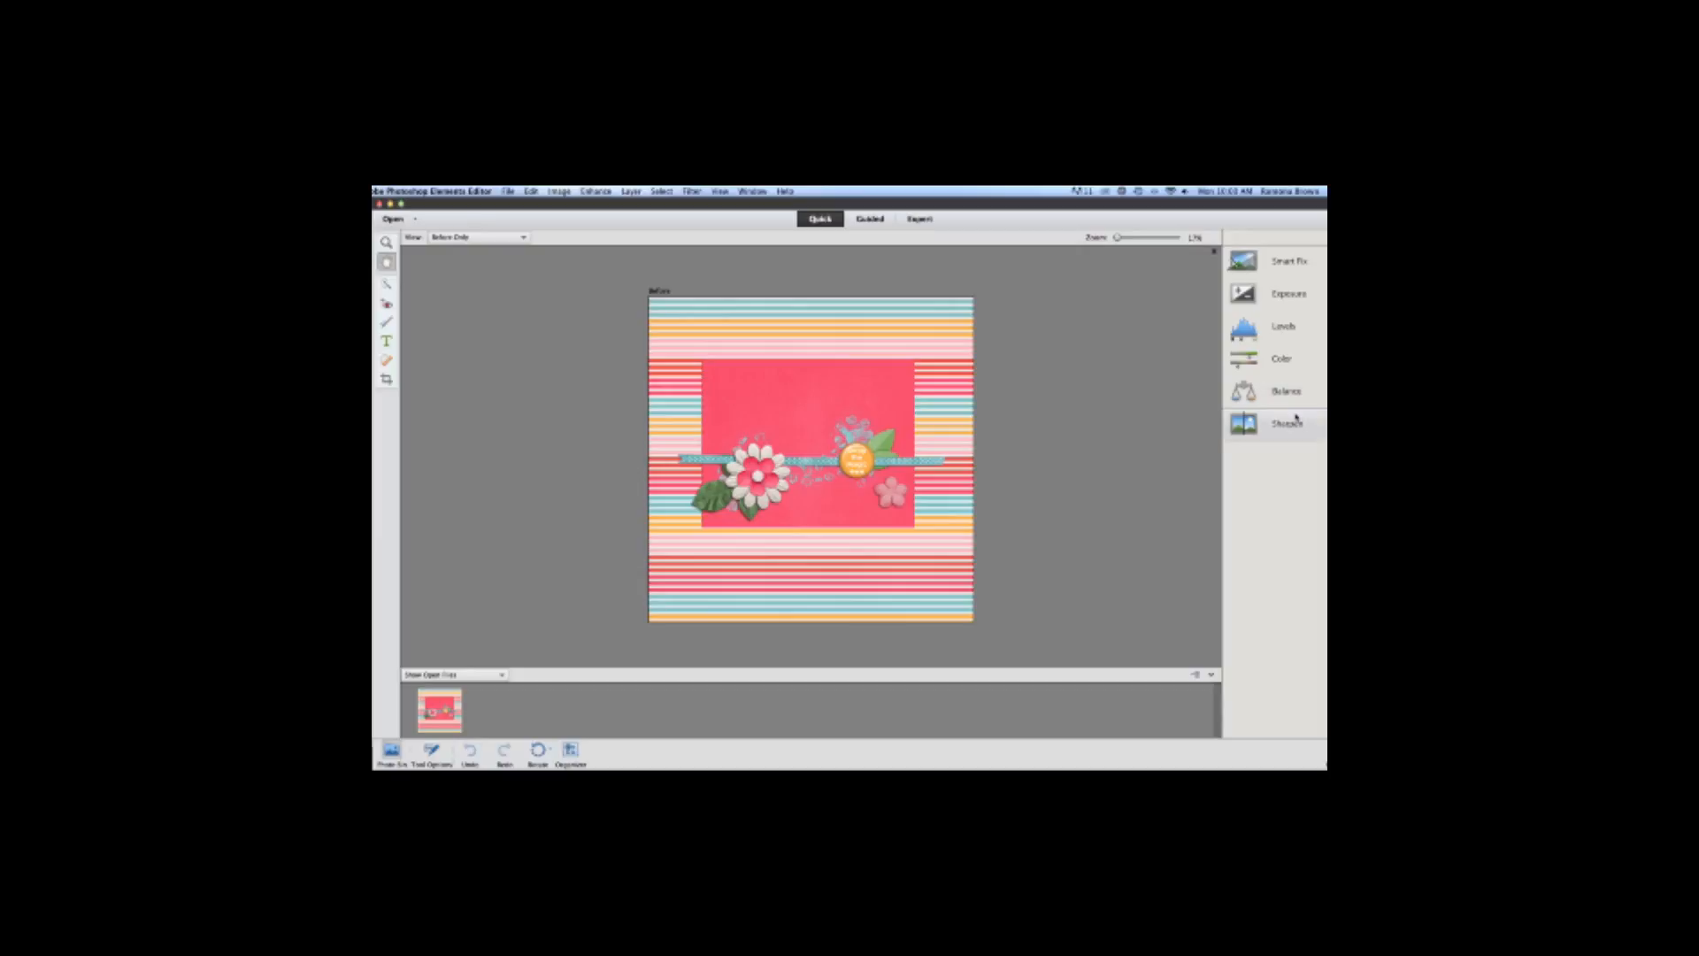
Switch to Expert editing mode and select the striped Background layer in the layer list
left_click(920, 219)
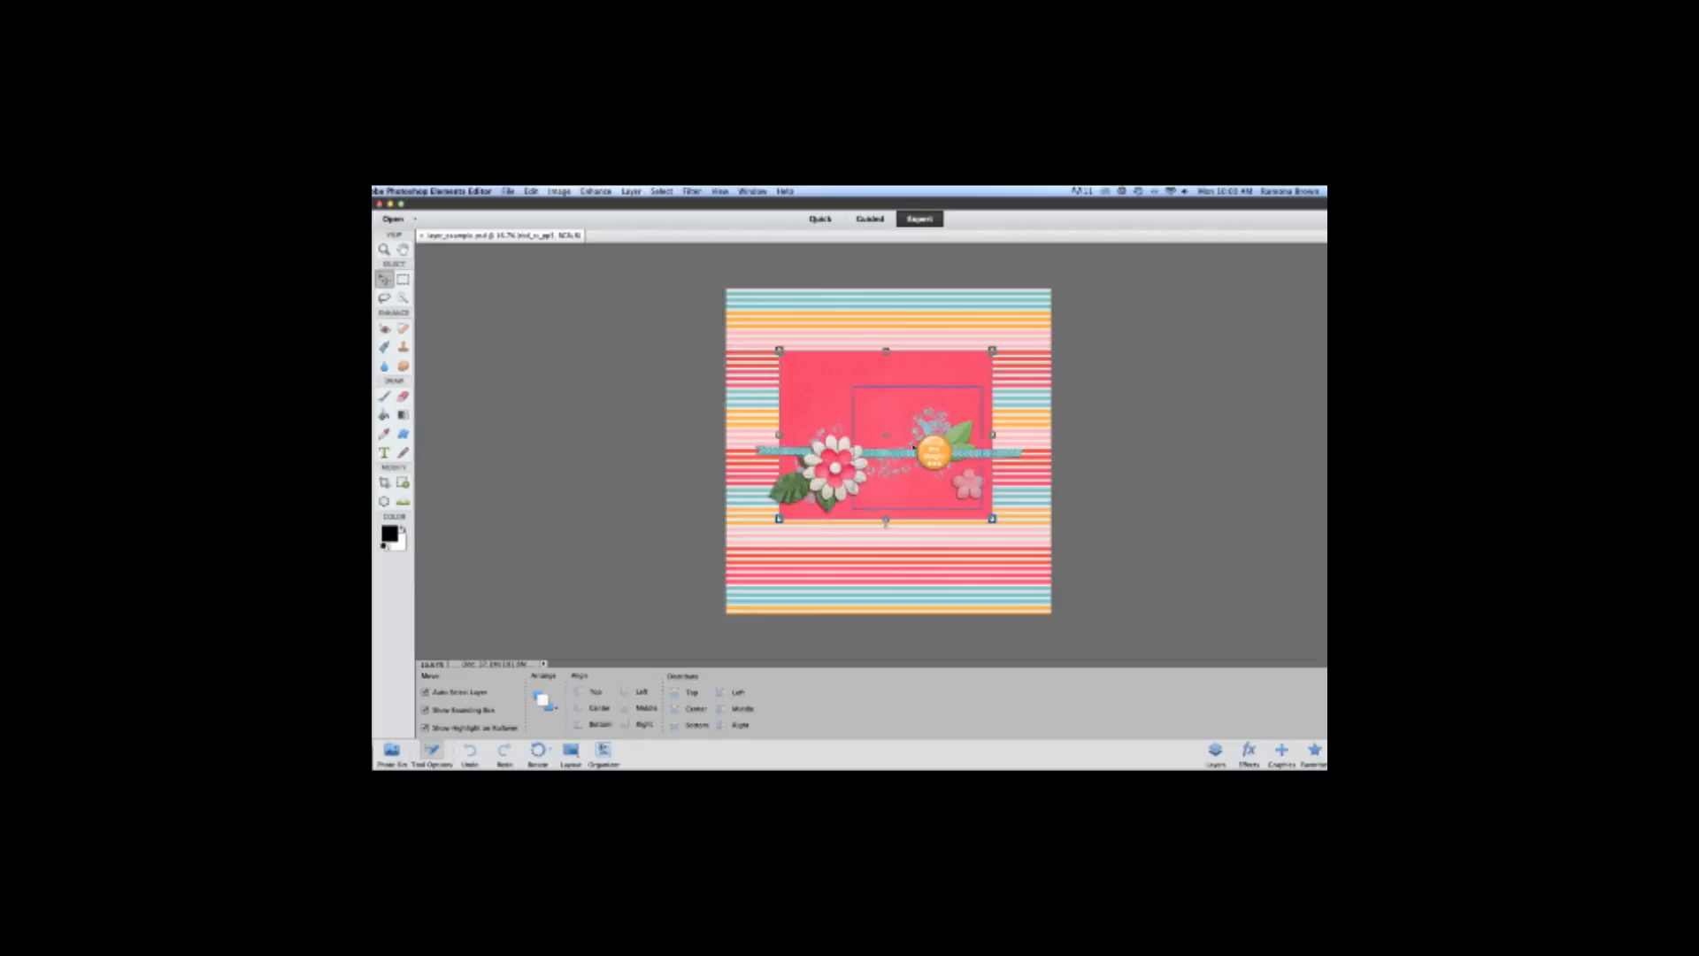
left_click(1217, 753)
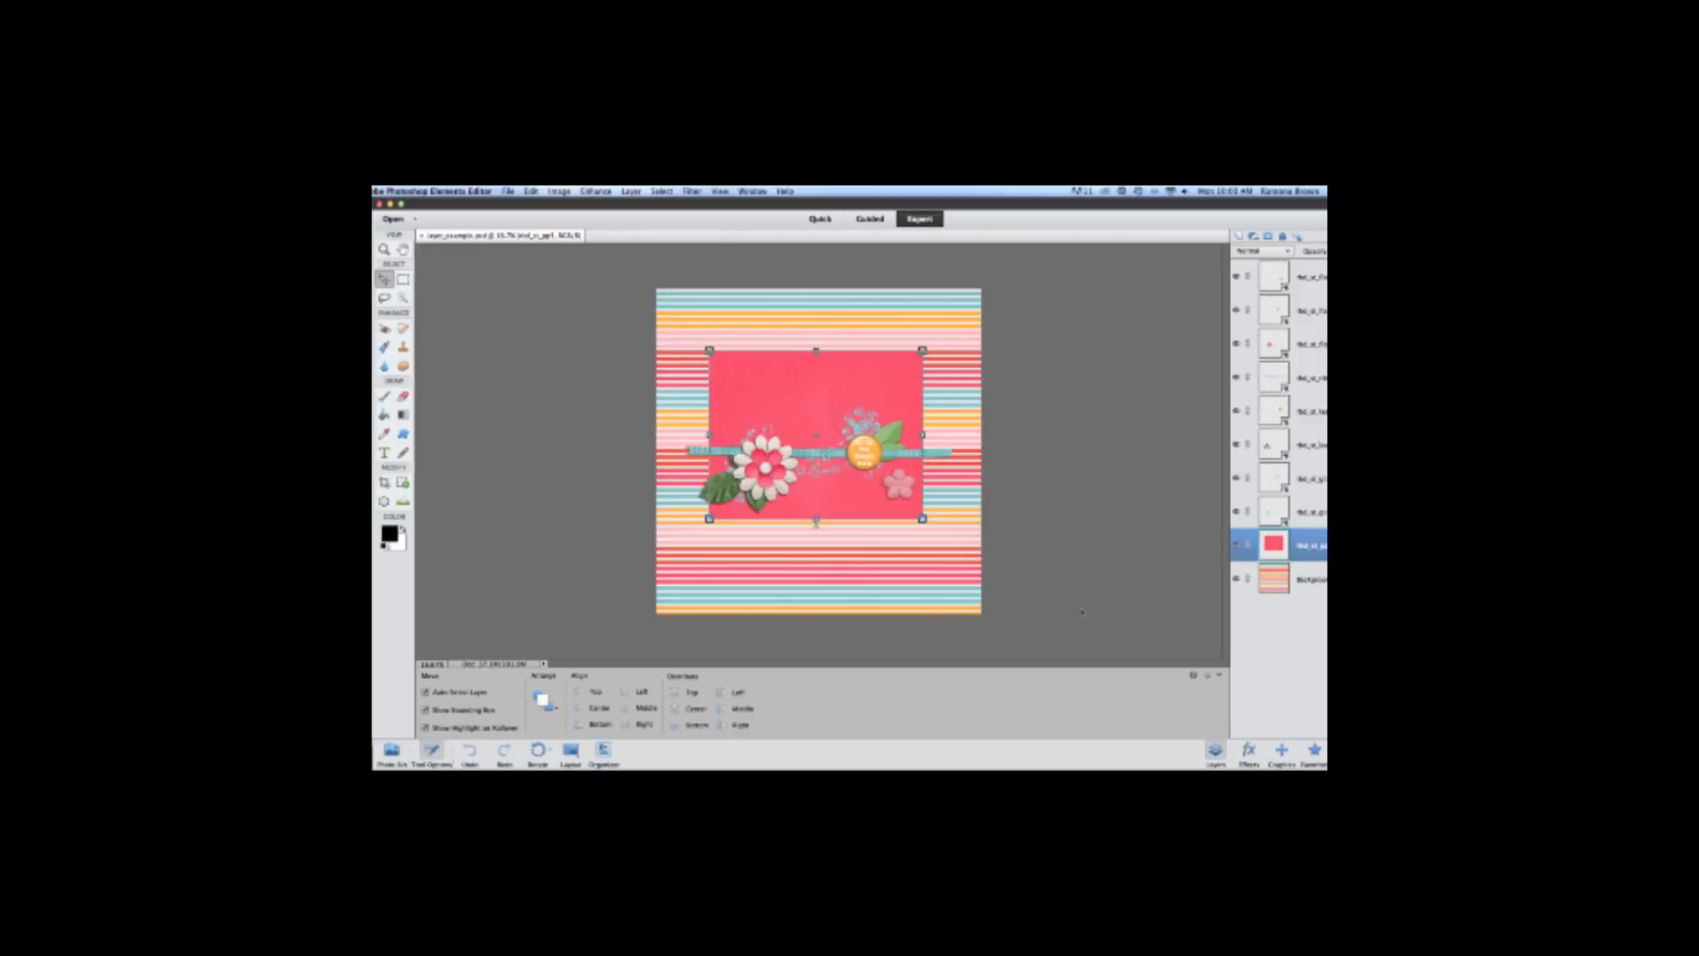
left_click(1313, 577)
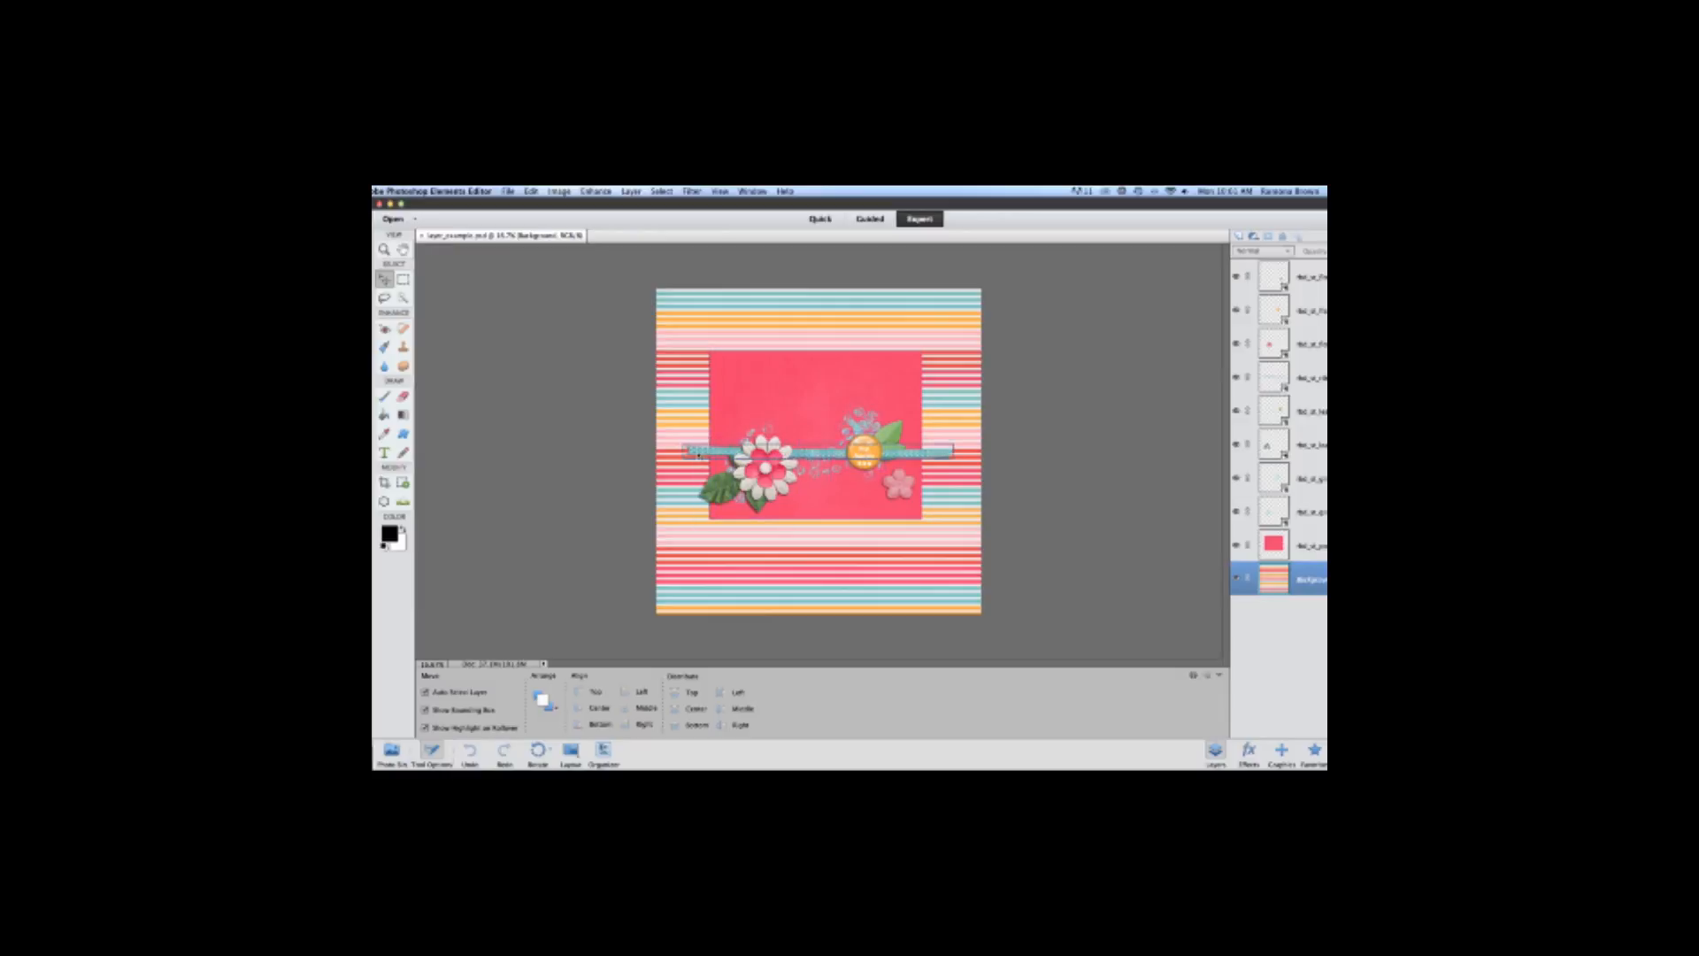
Move the teal ribbon slightly down the page, try the Hand tool, and return to the Move tool
mouse_move(696, 451)
left_mouse_down()
mouse_move(703, 378)
mouse_move(704, 472)
left_mouse_up()
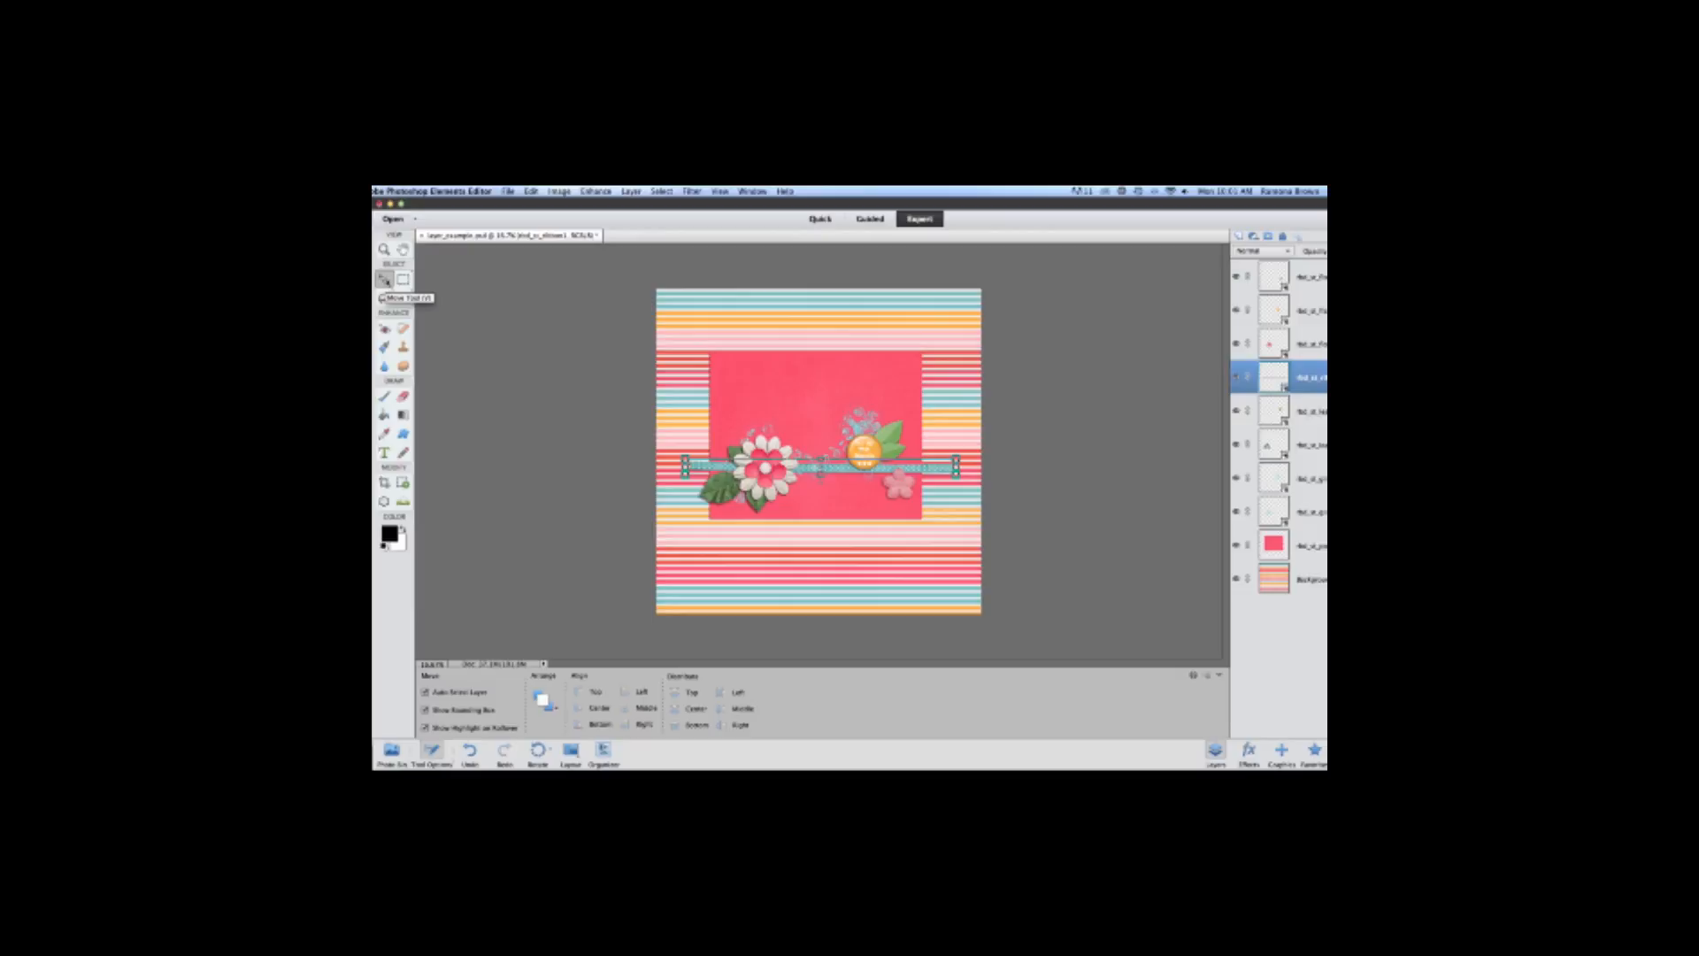
left_click(403, 250)
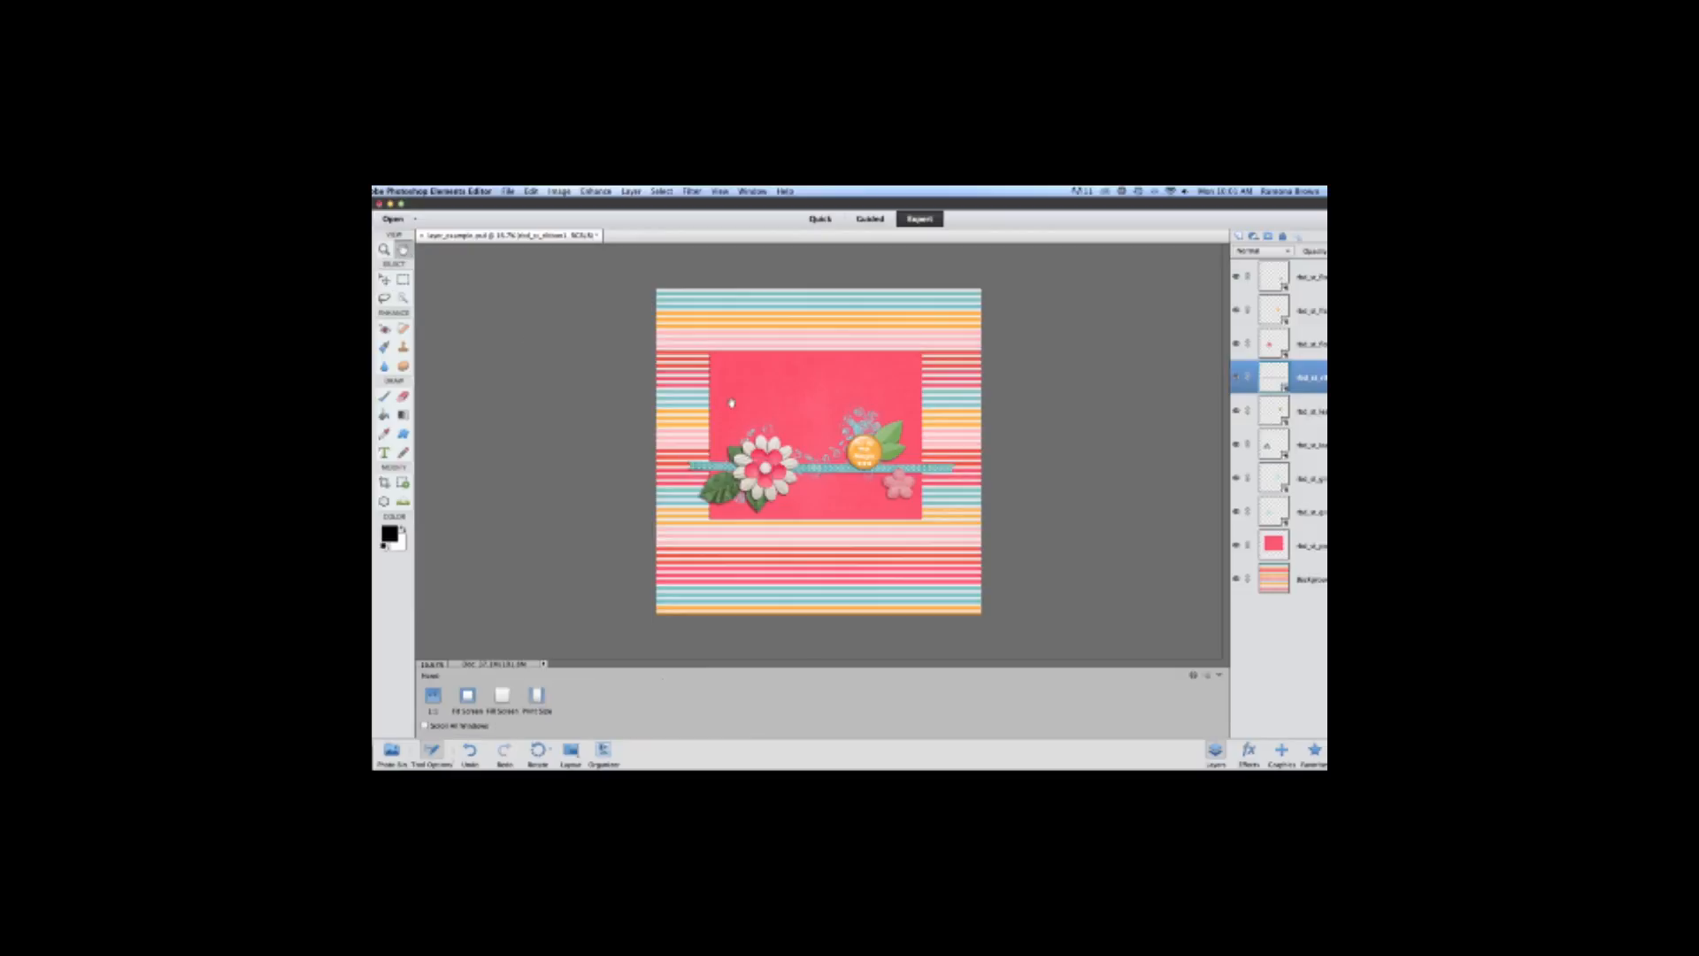
left_click(385, 280)
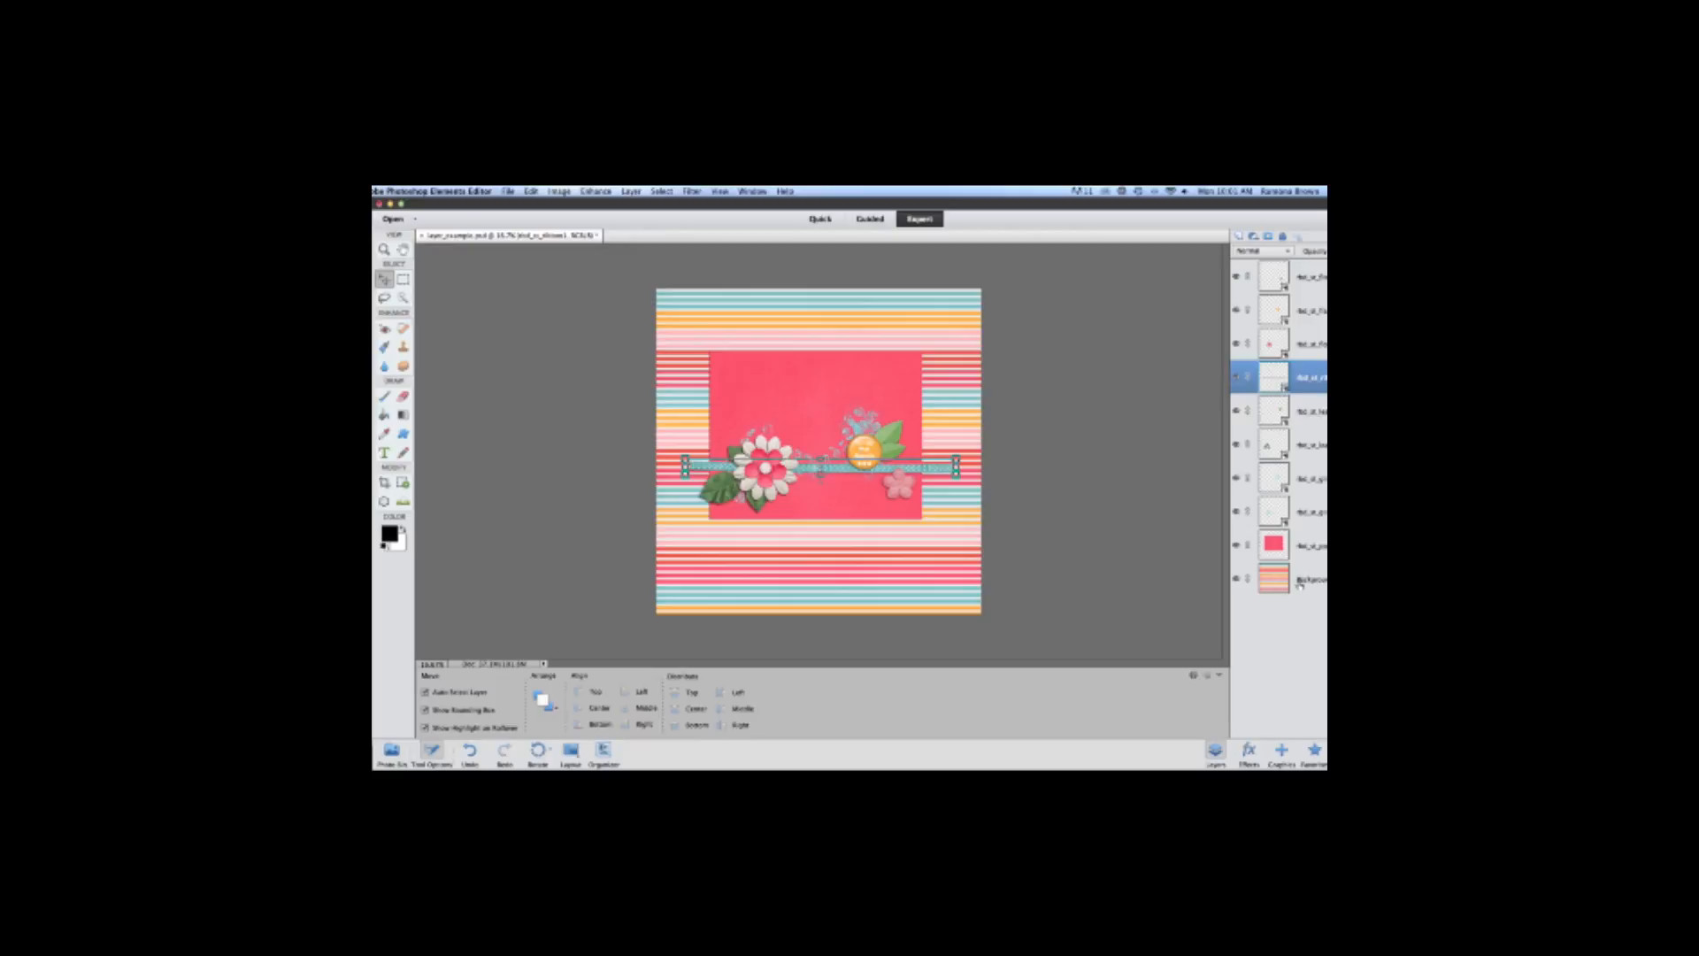
Hide and show the striped Background layer, then hide and show the pink paper layer
left_click(1237, 578)
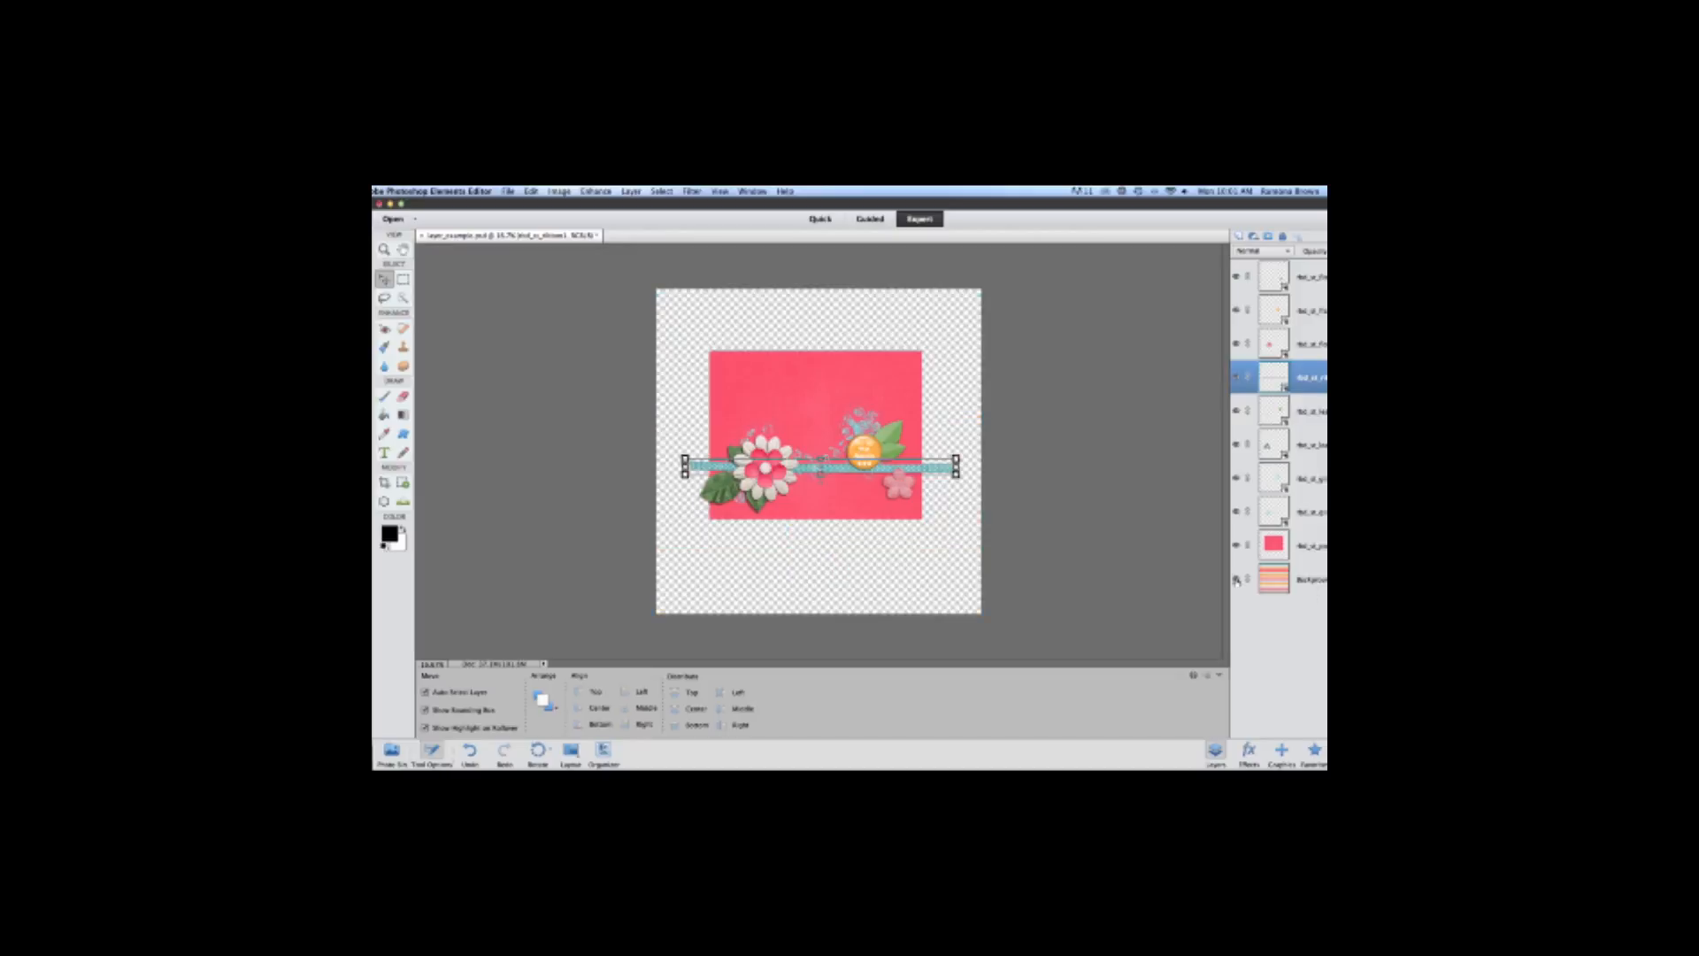
left_click(1237, 580)
left_click(1237, 546)
left_click(1237, 546)
left_click(1237, 546)
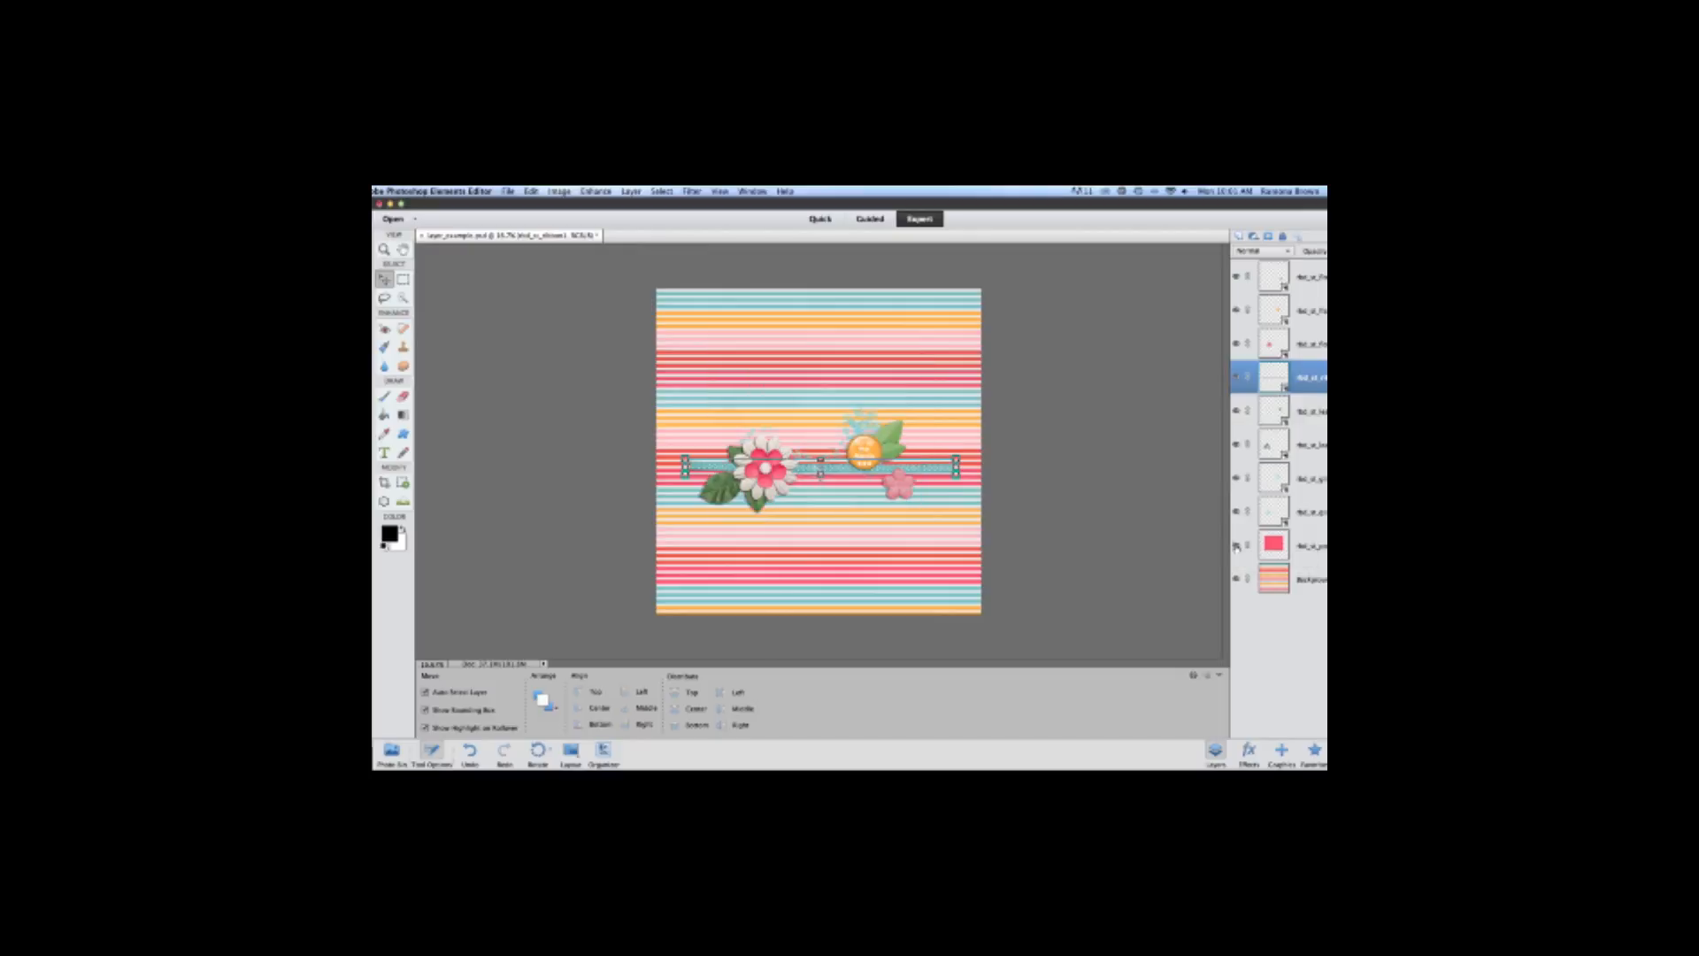
left_click(1237, 546)
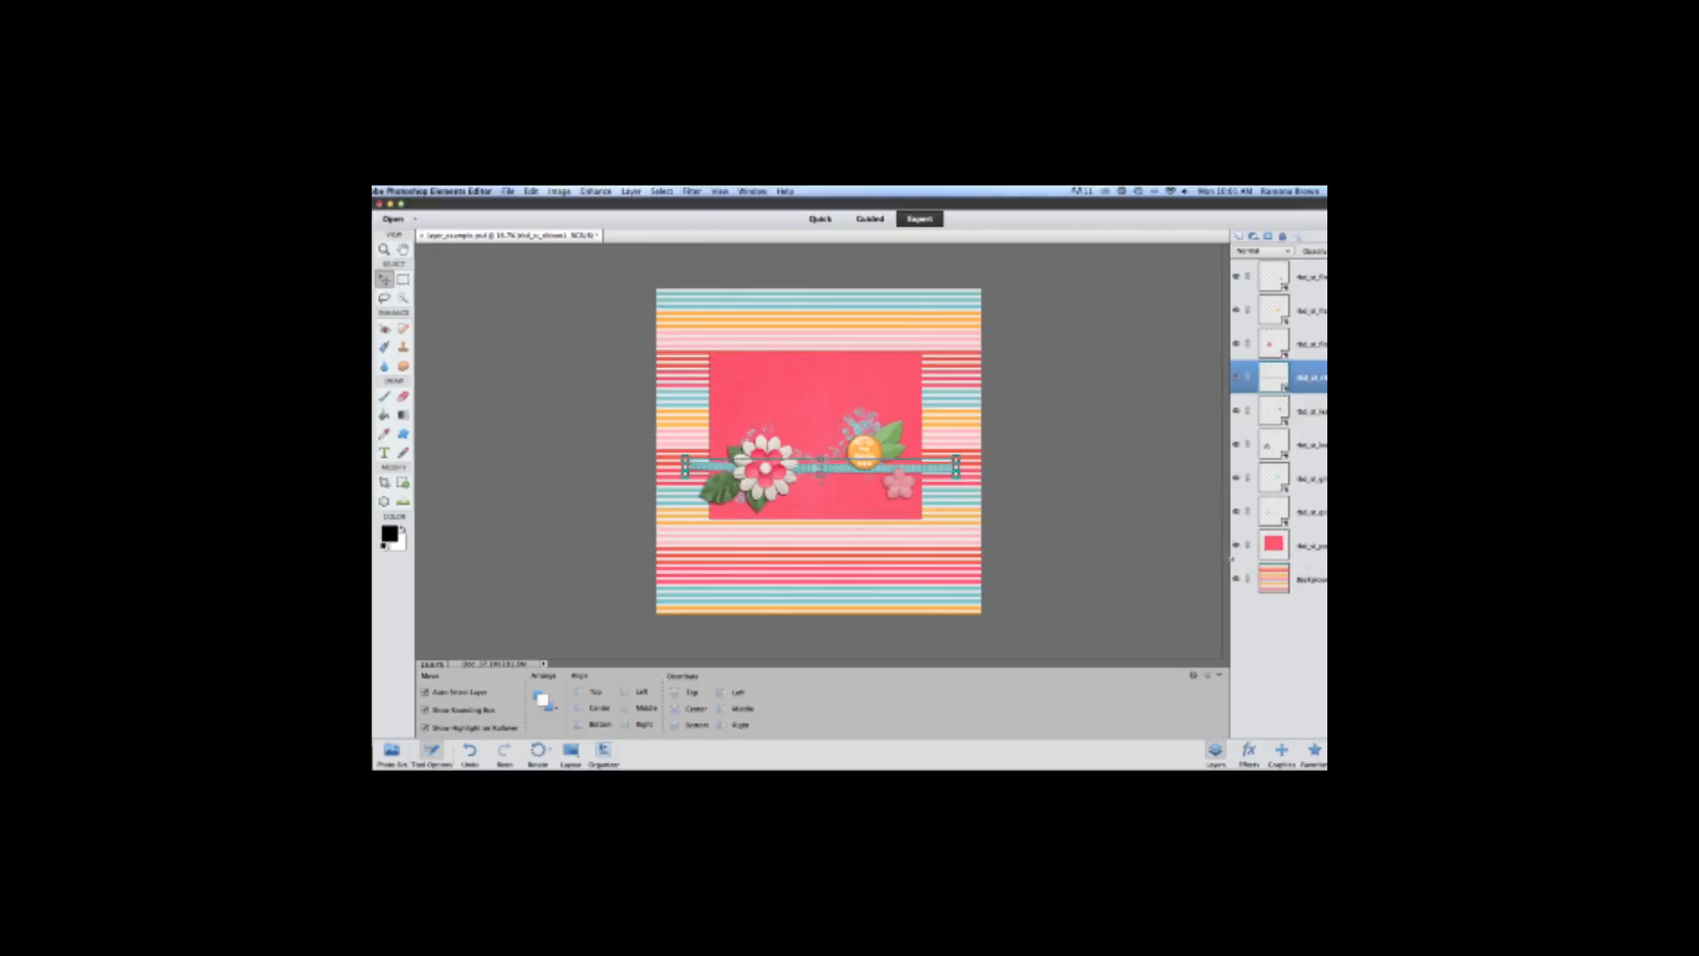
Bring the teal ribbon layer to the front of all the embellishments and reposition the ribbon vertically
mouse_move(943, 474)
left_mouse_down()
mouse_move(942, 372)
mouse_move(944, 451)
left_mouse_up()
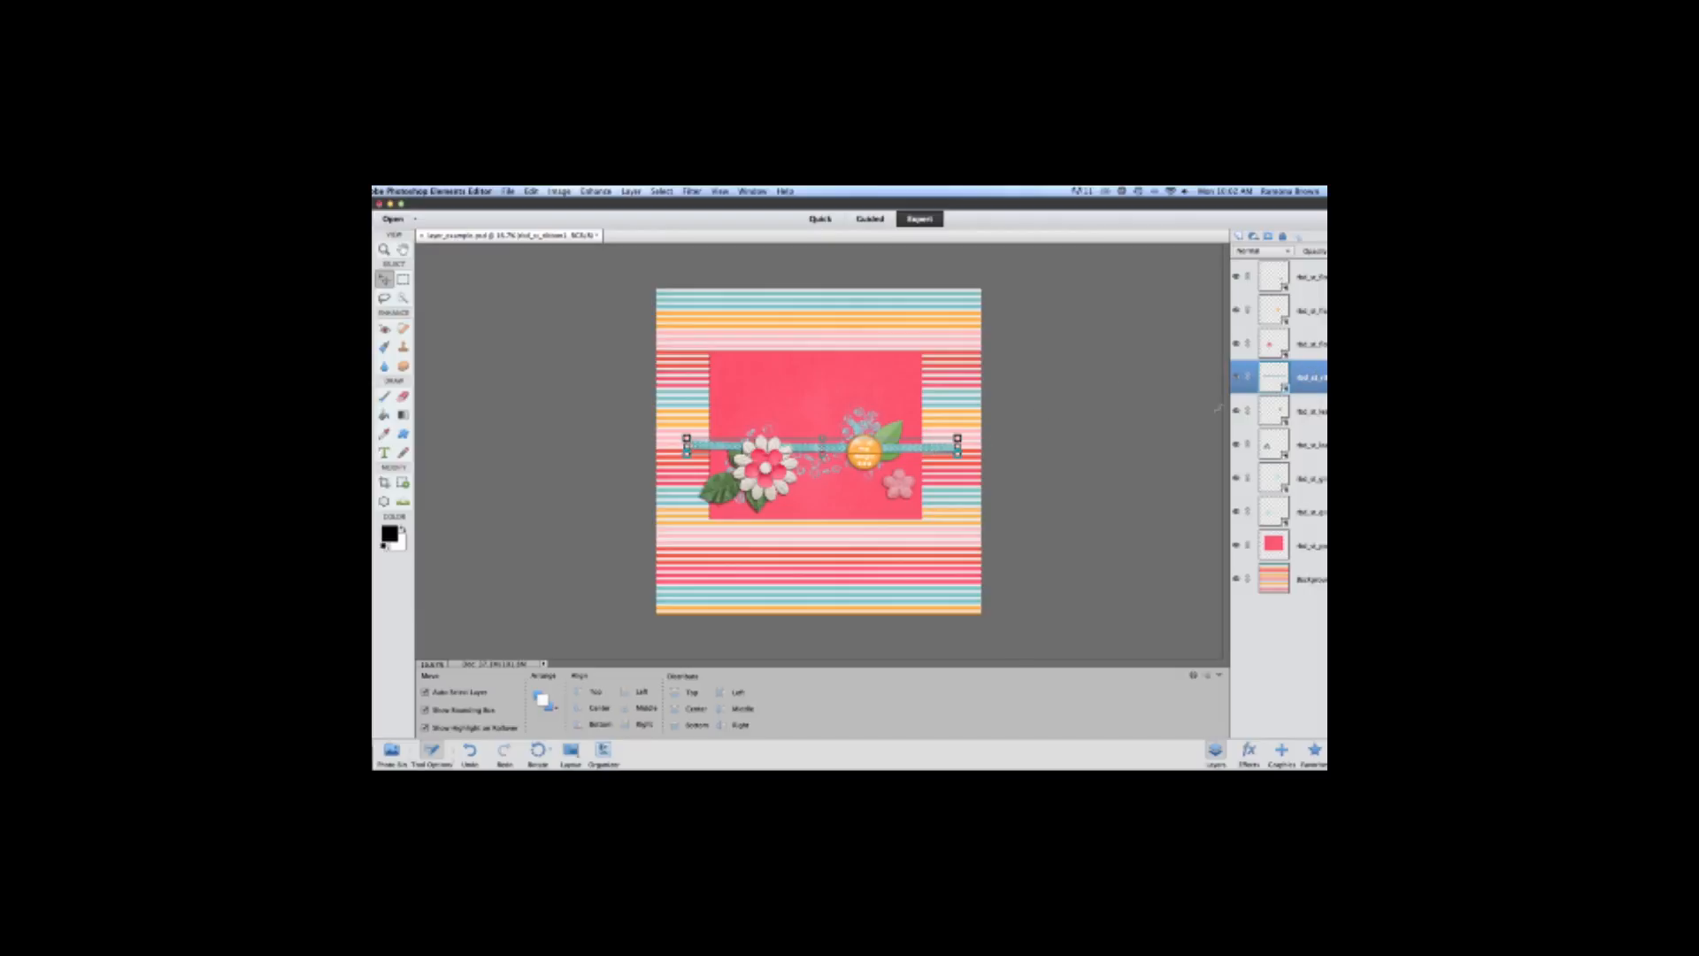
left_click_drag(1321, 376, 1293, 276)
mouse_move(938, 449)
left_mouse_down()
mouse_move(939, 473)
mouse_move(940, 443)
mouse_move(940, 458)
left_mouse_up()
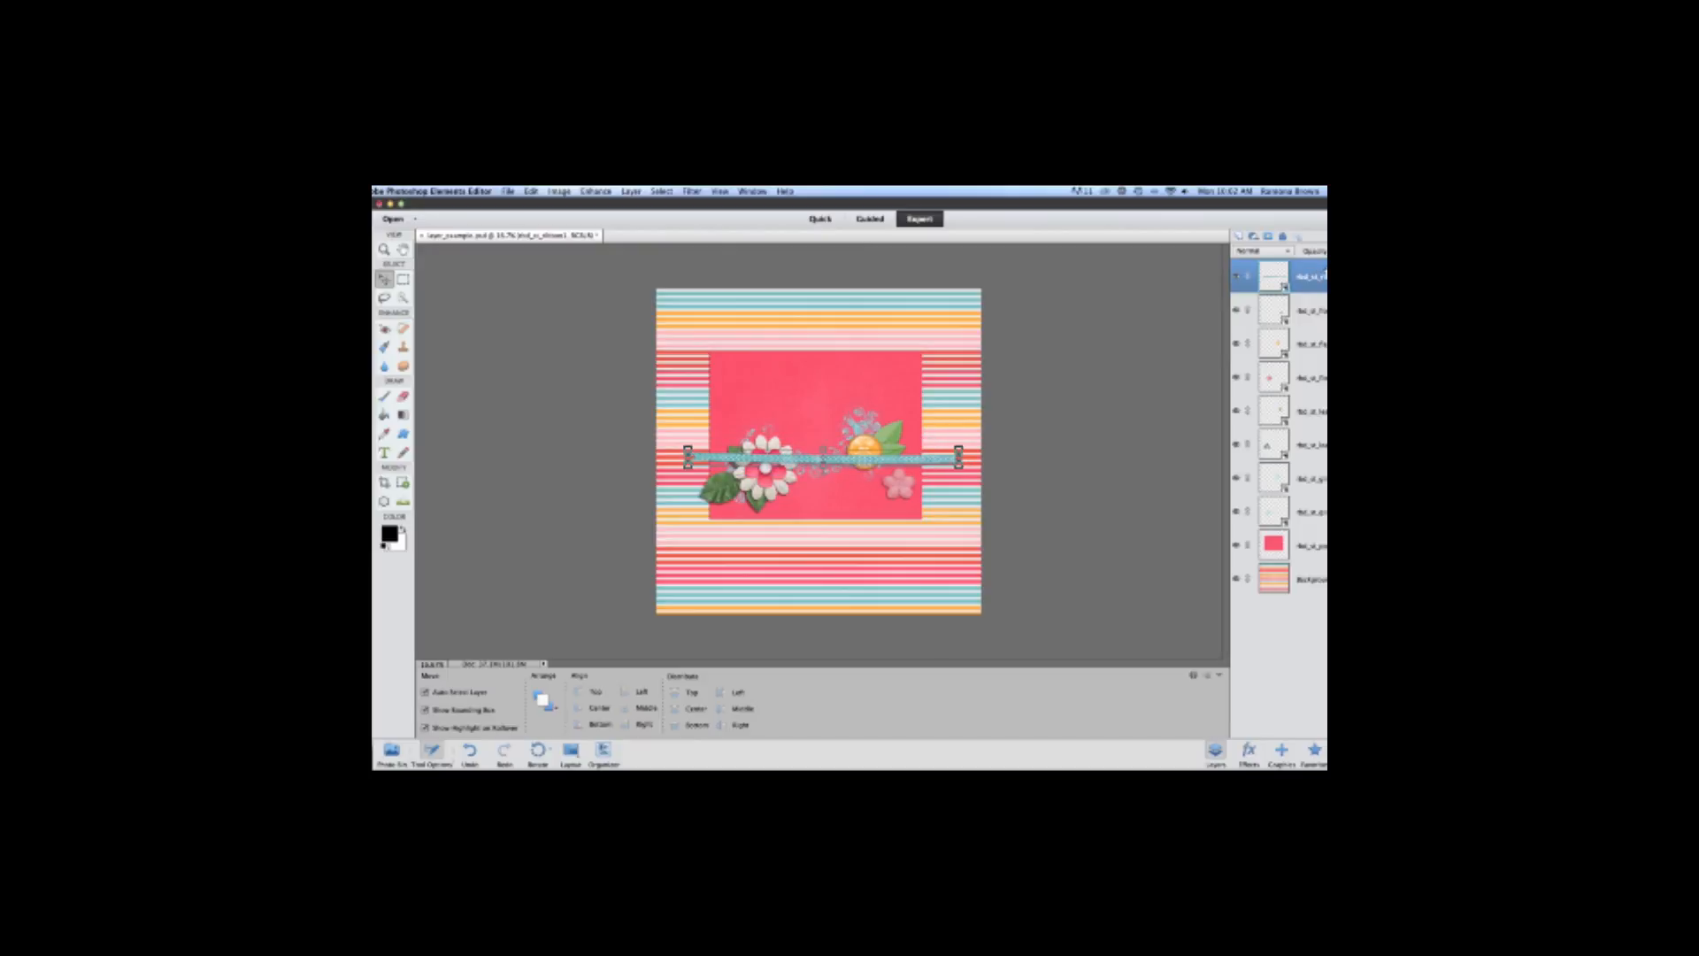
Place the ribbon layer directly beneath both leaf layers and shift the ribbon slightly down
left_click_drag(1325, 263, 1324, 449)
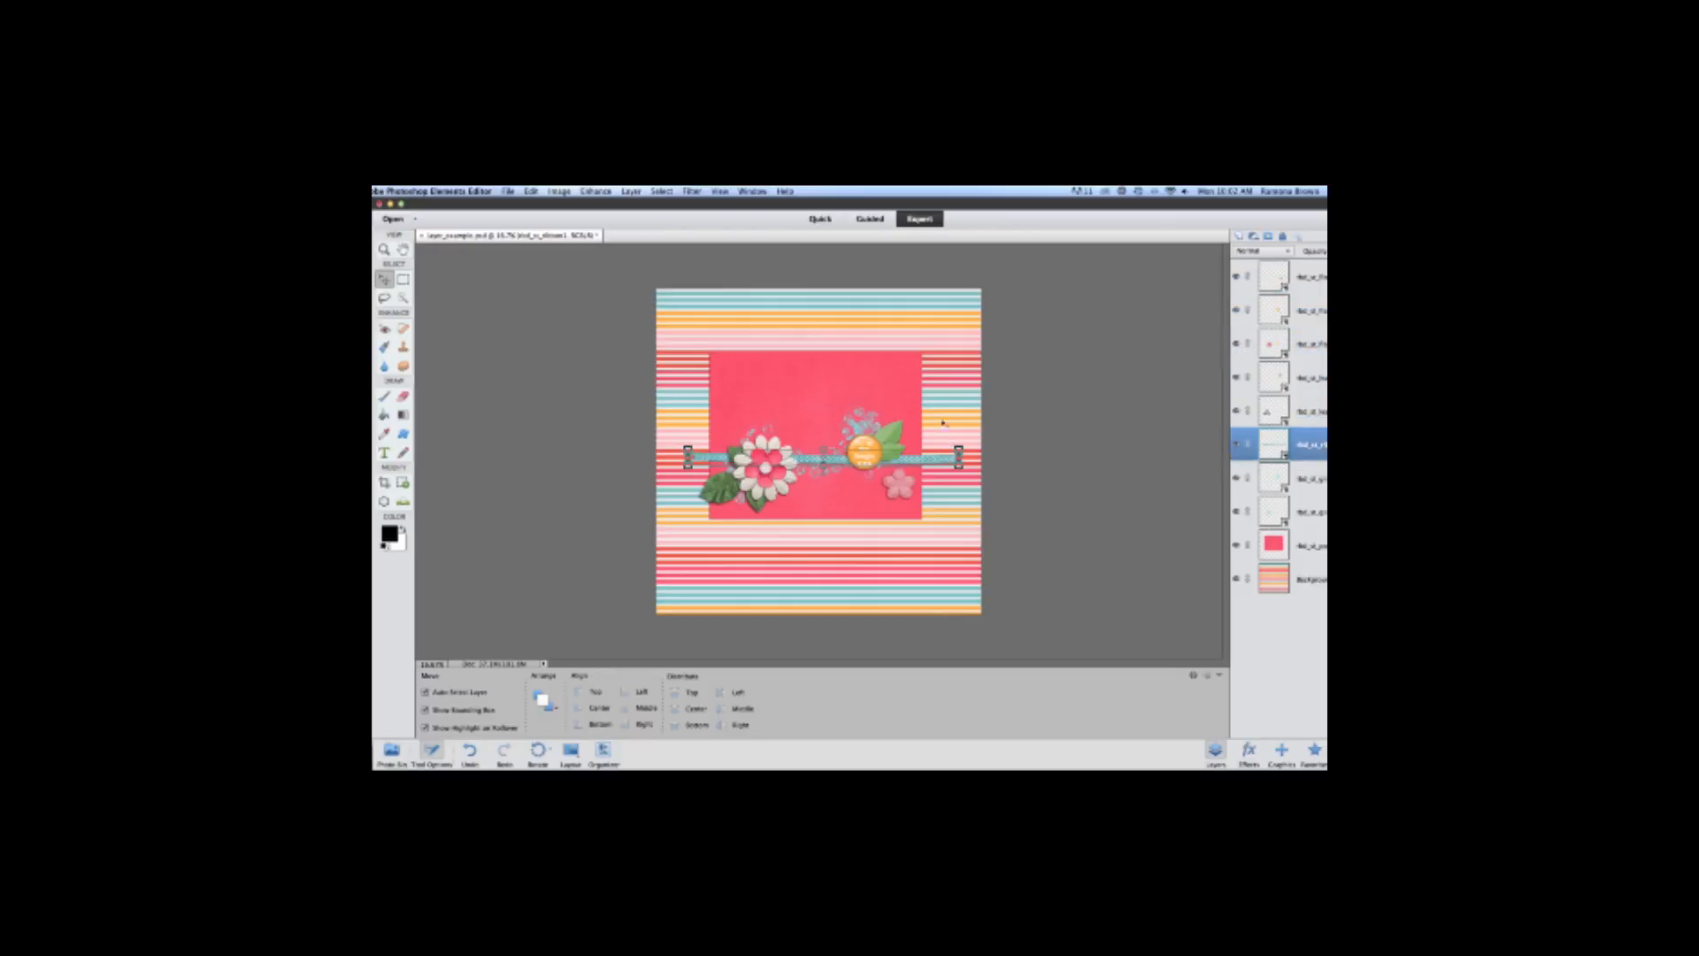
left_click_drag(932, 464, 932, 473)
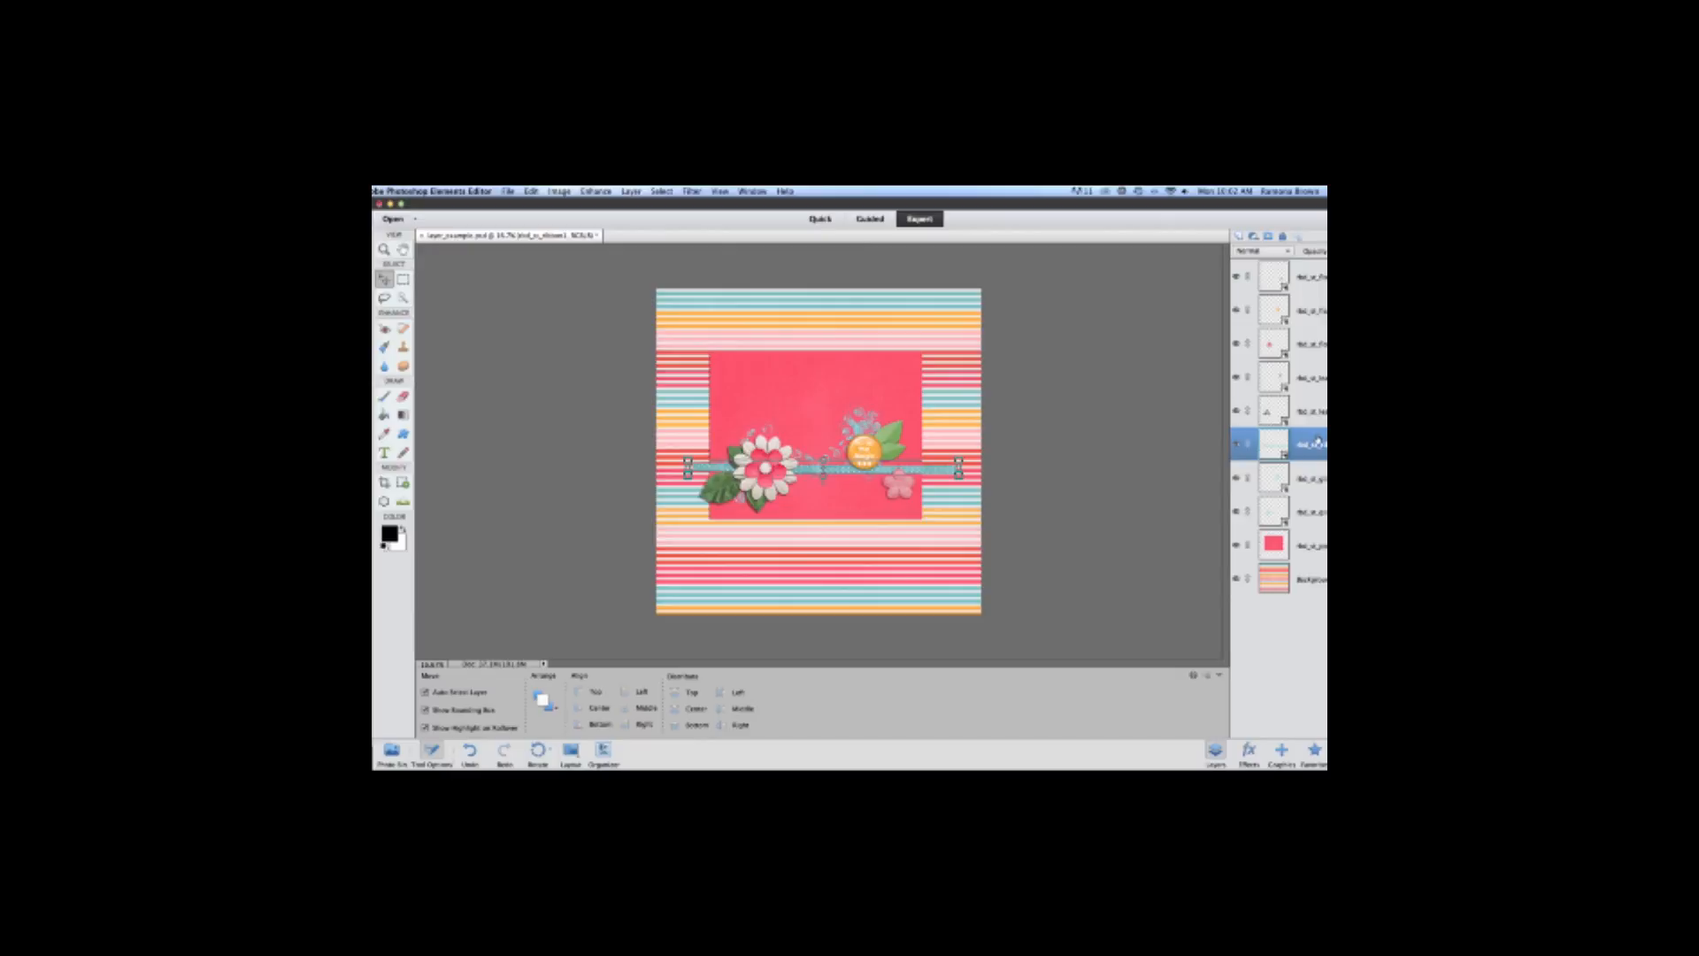
Duplicate the ribbon layer, place the copy across the upper part of the pink paper, and delete the copy
left_click_drag(1318, 443, 1237, 236)
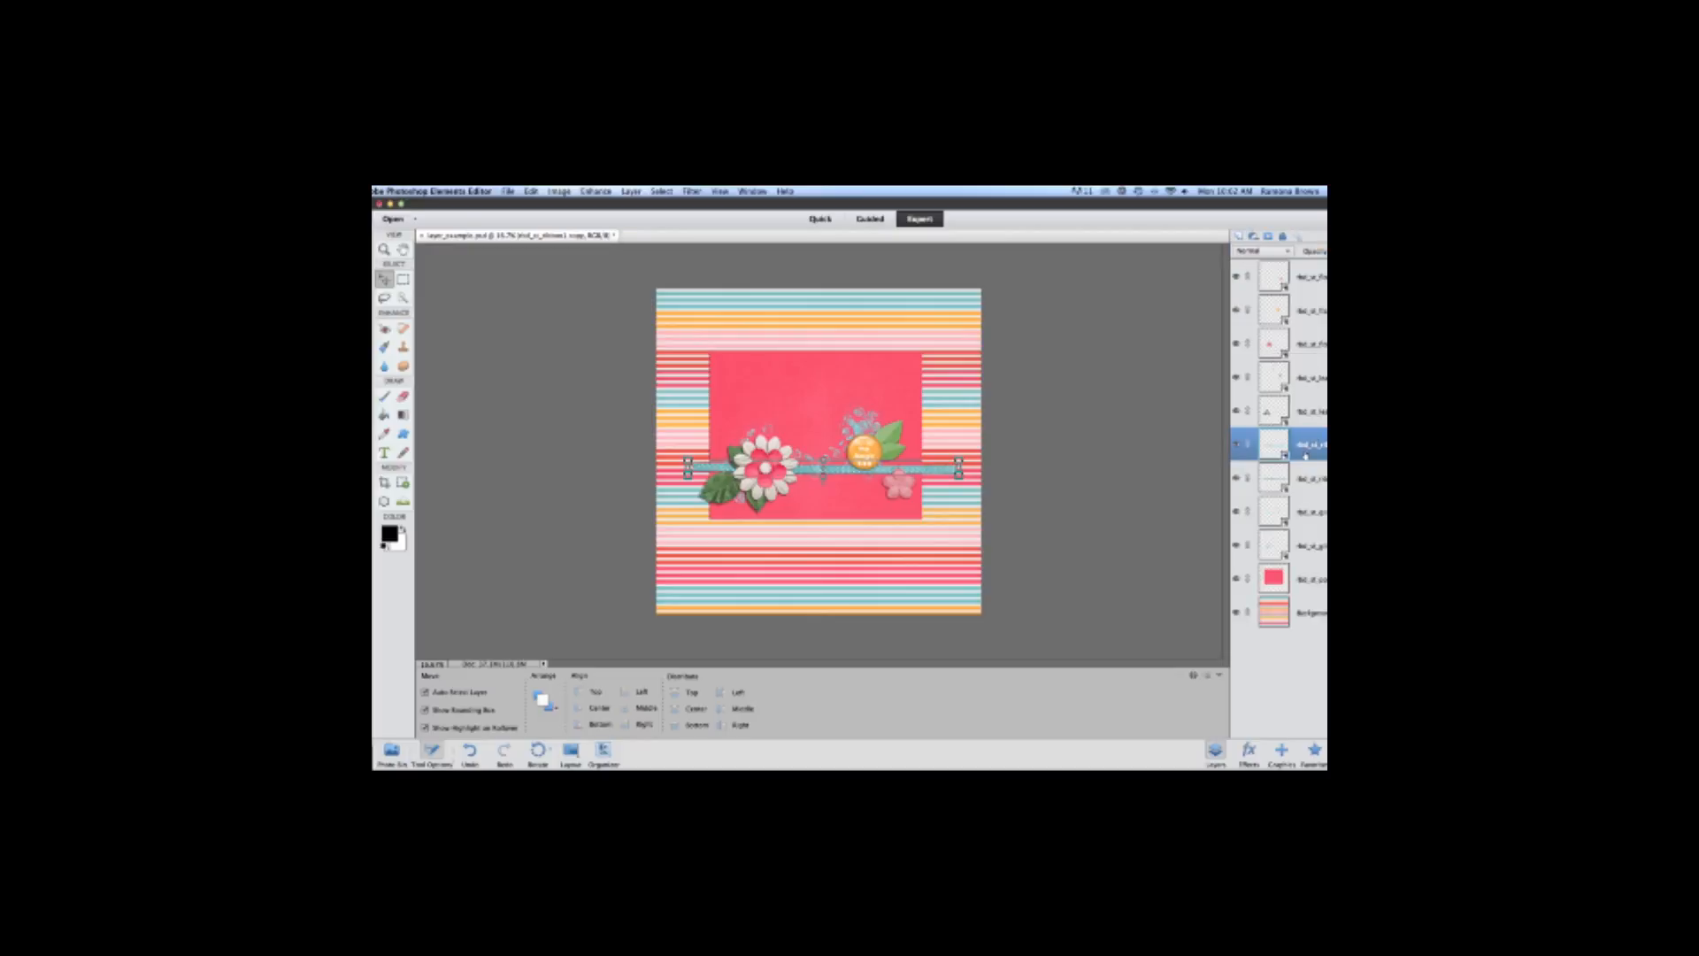
left_click_drag(943, 471, 944, 389)
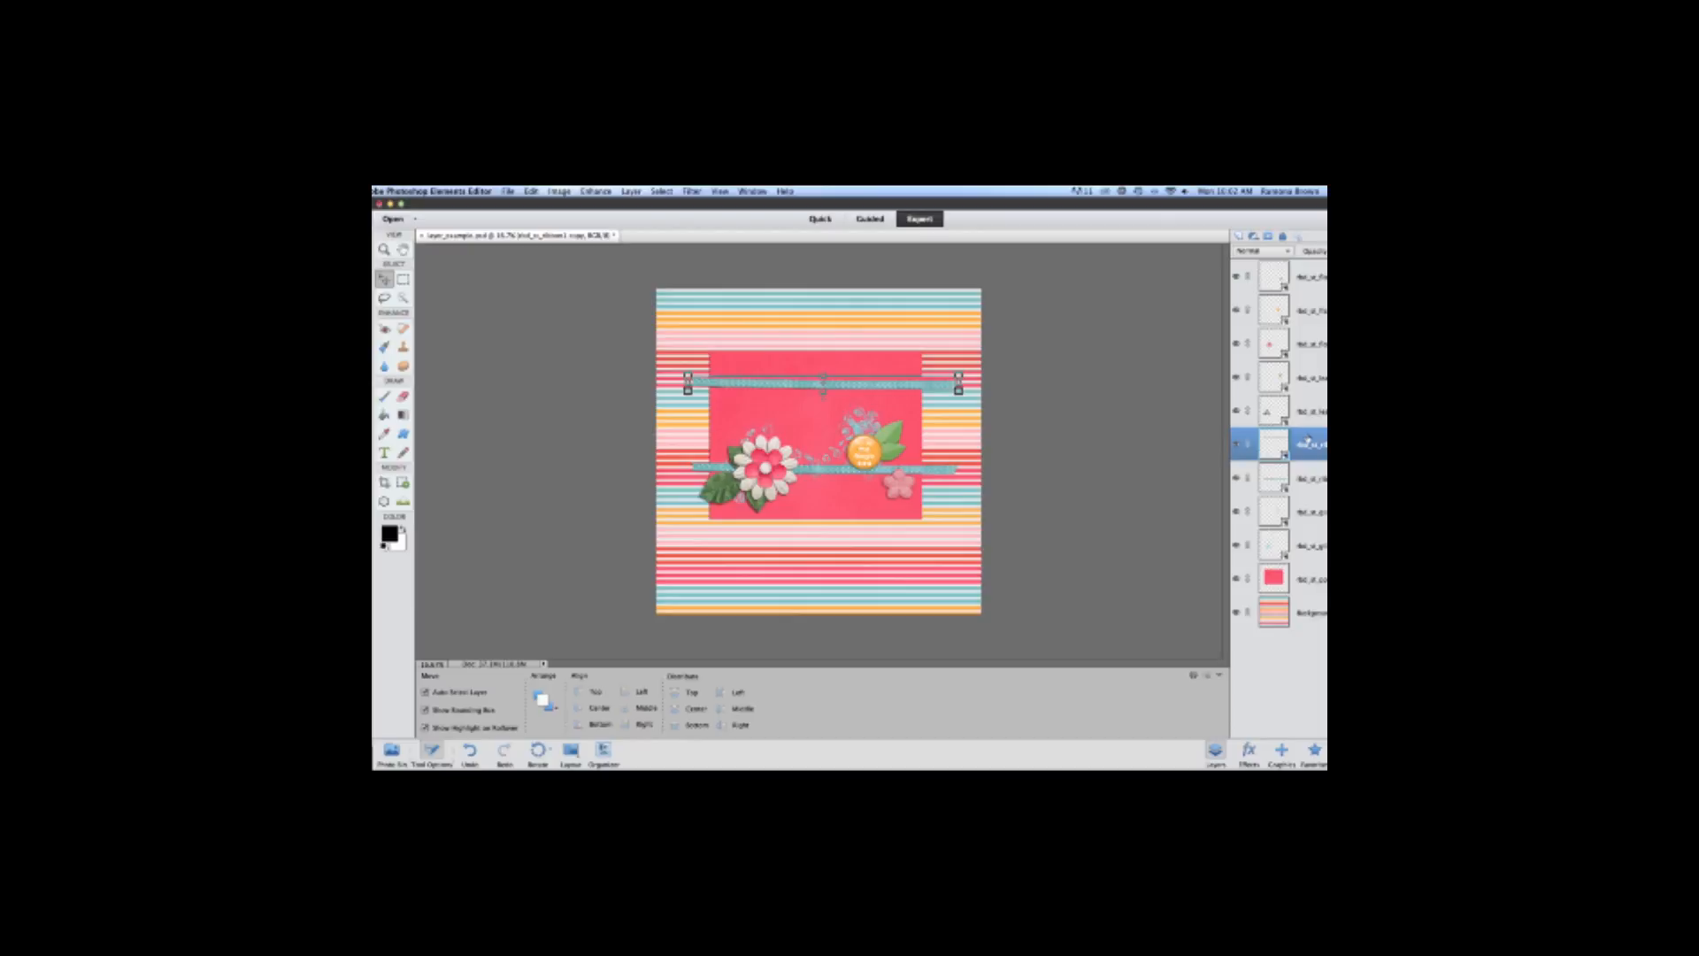
left_click_drag(1301, 440, 1298, 235)
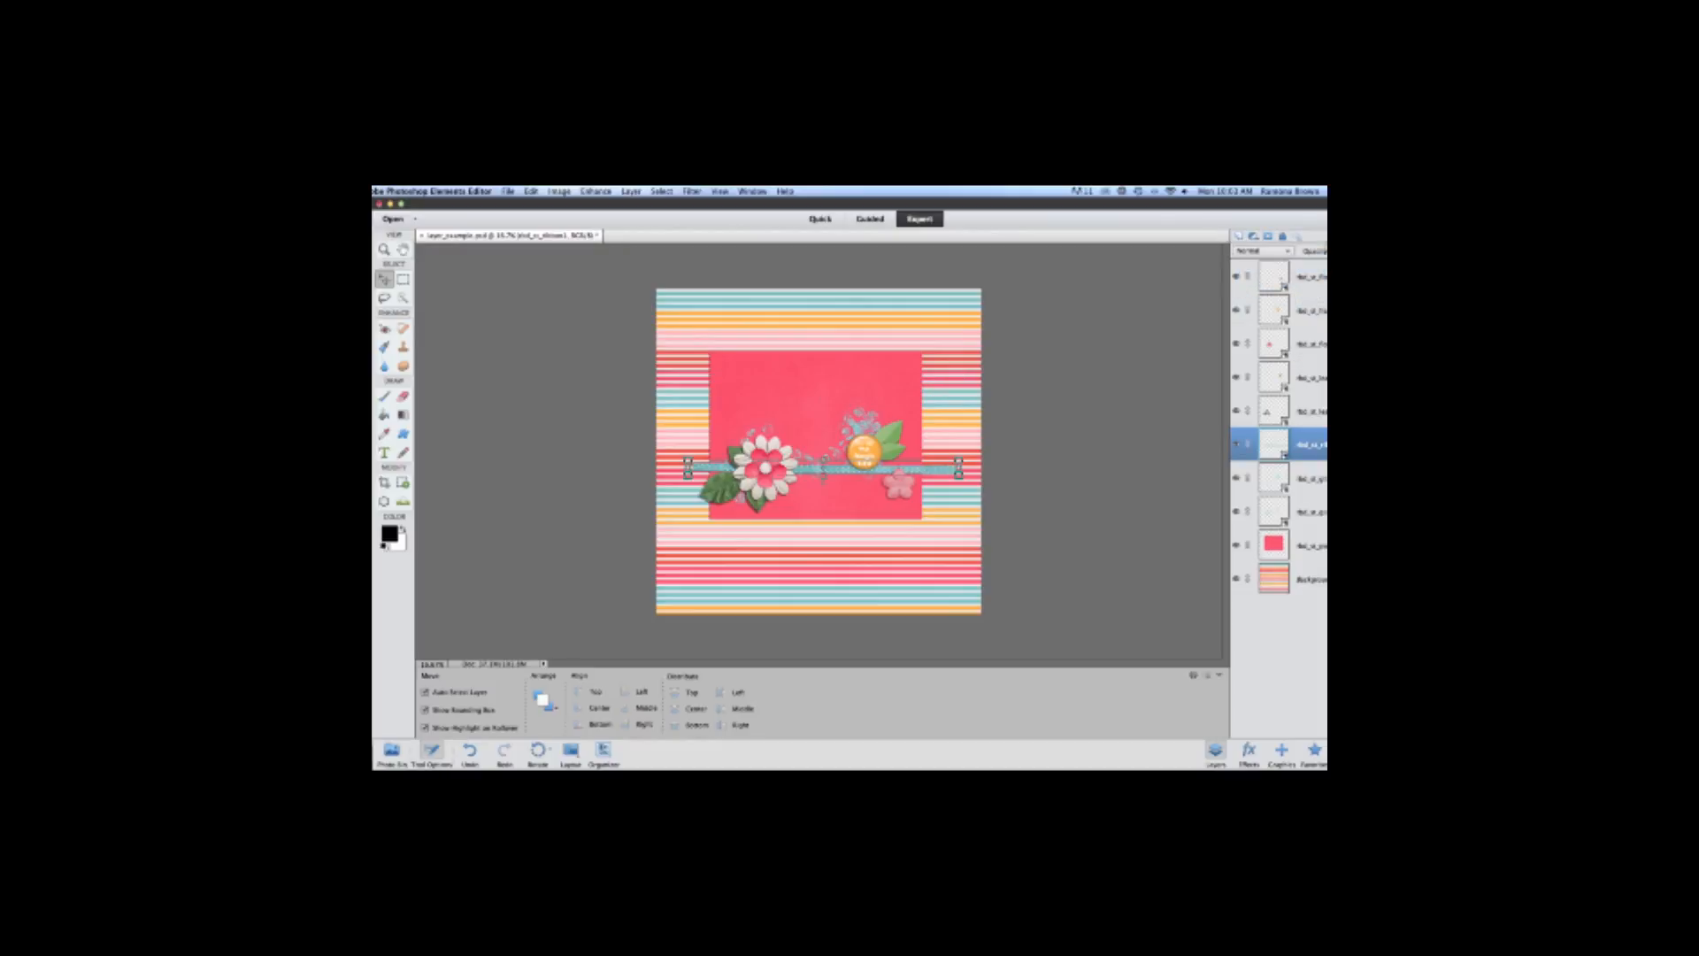
Add a new blank layer above the ribbon layer and delete it again
left_click(1240, 237)
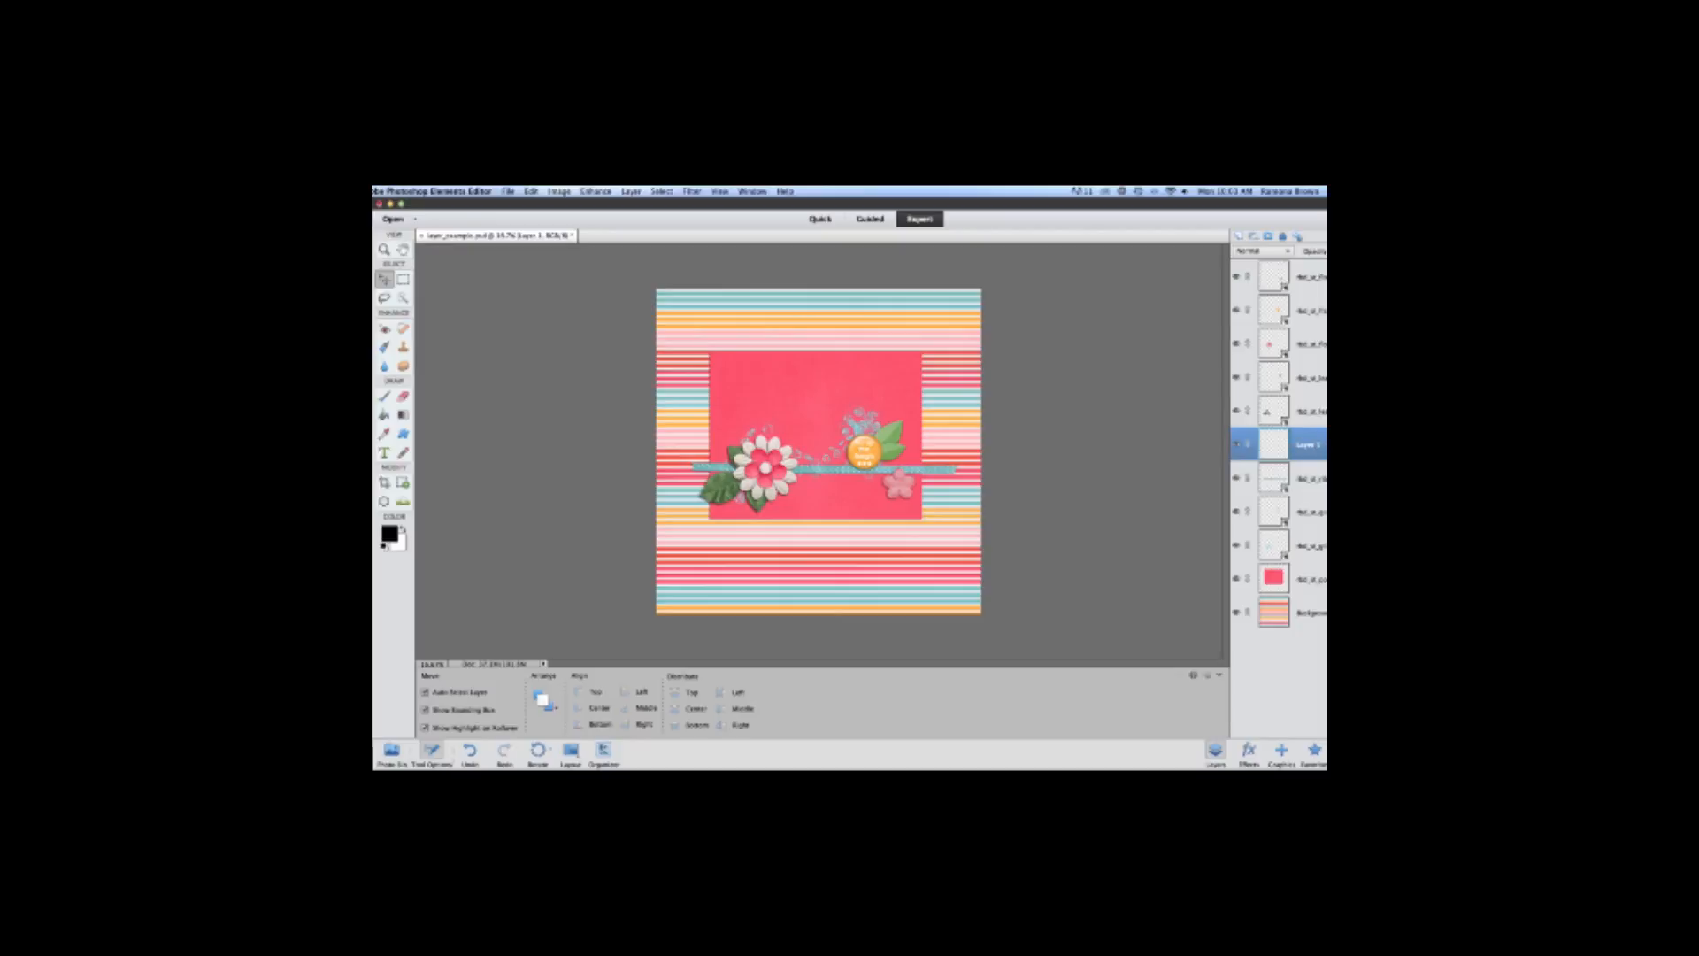
key("Delete")
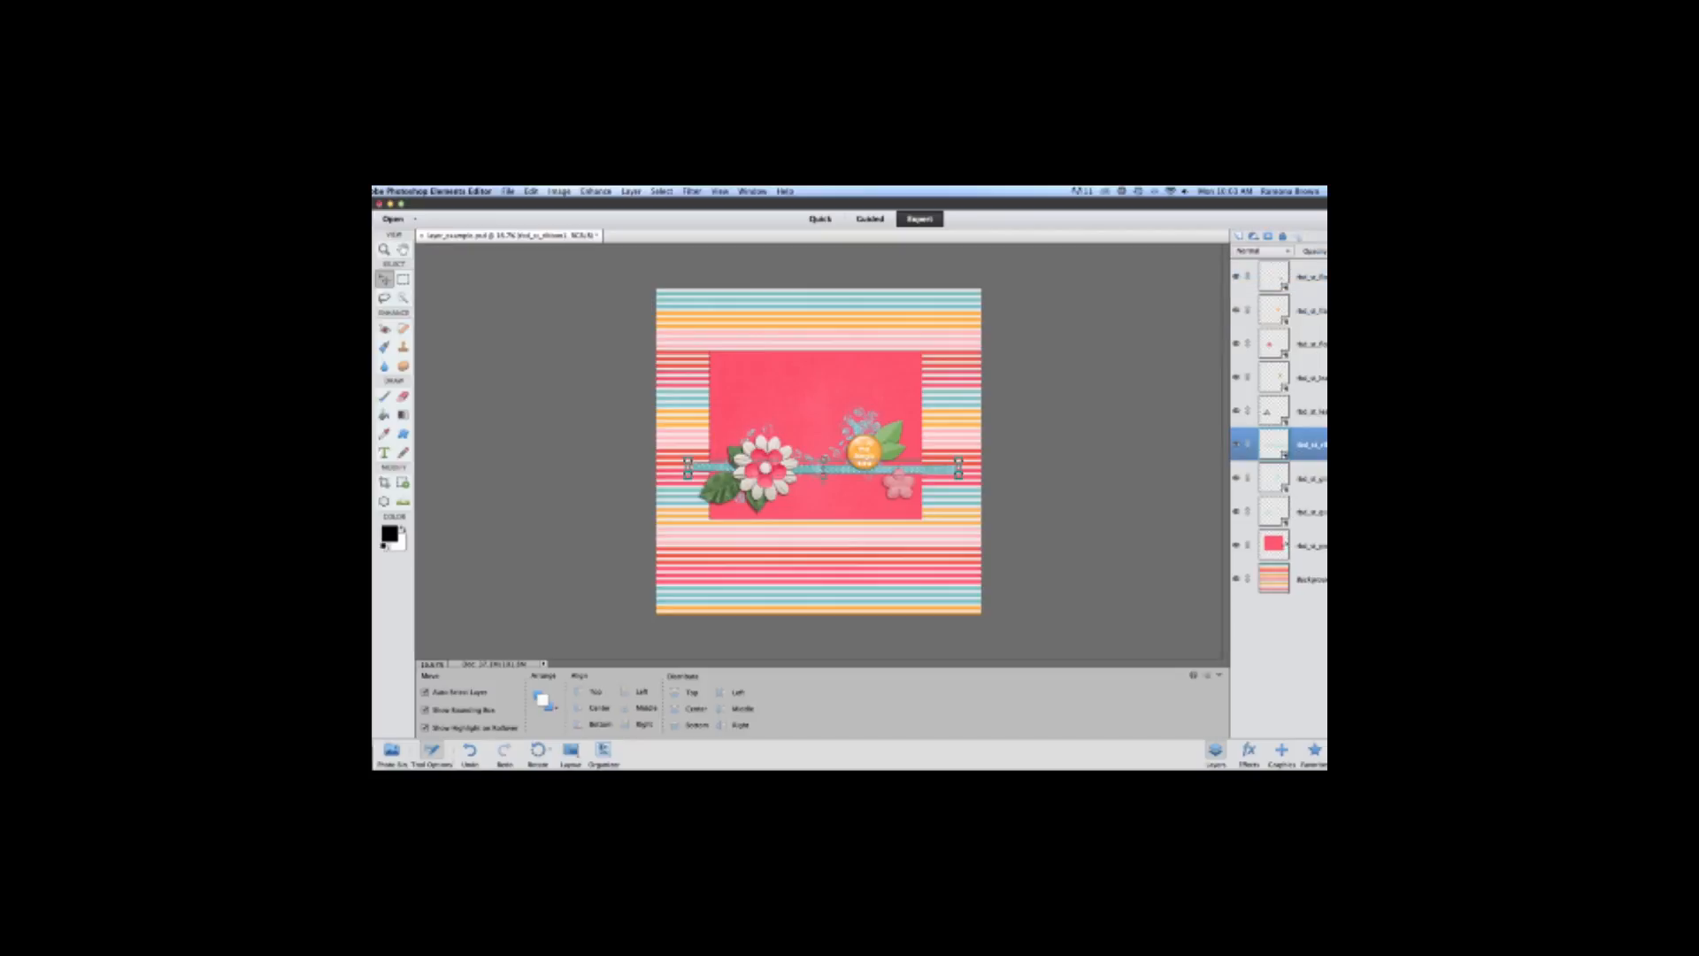
Hide and reshow the ribbon, then hide all the embellishment layers above the pink paper
left_click(1236, 445)
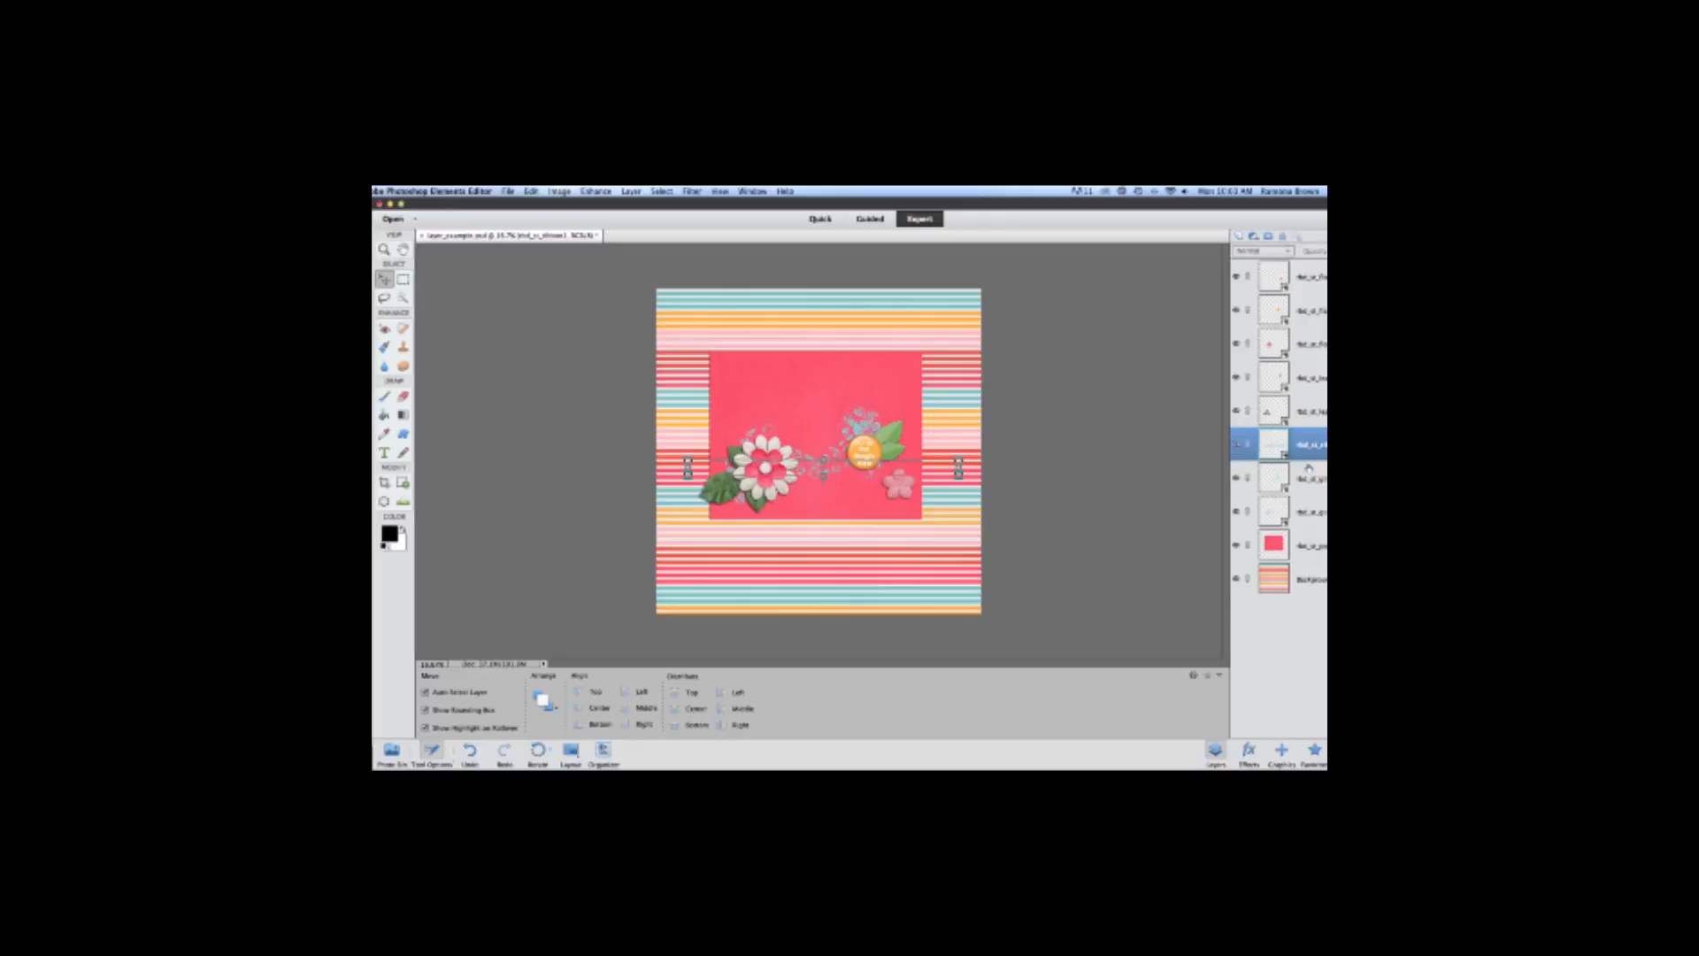
left_click(1237, 446)
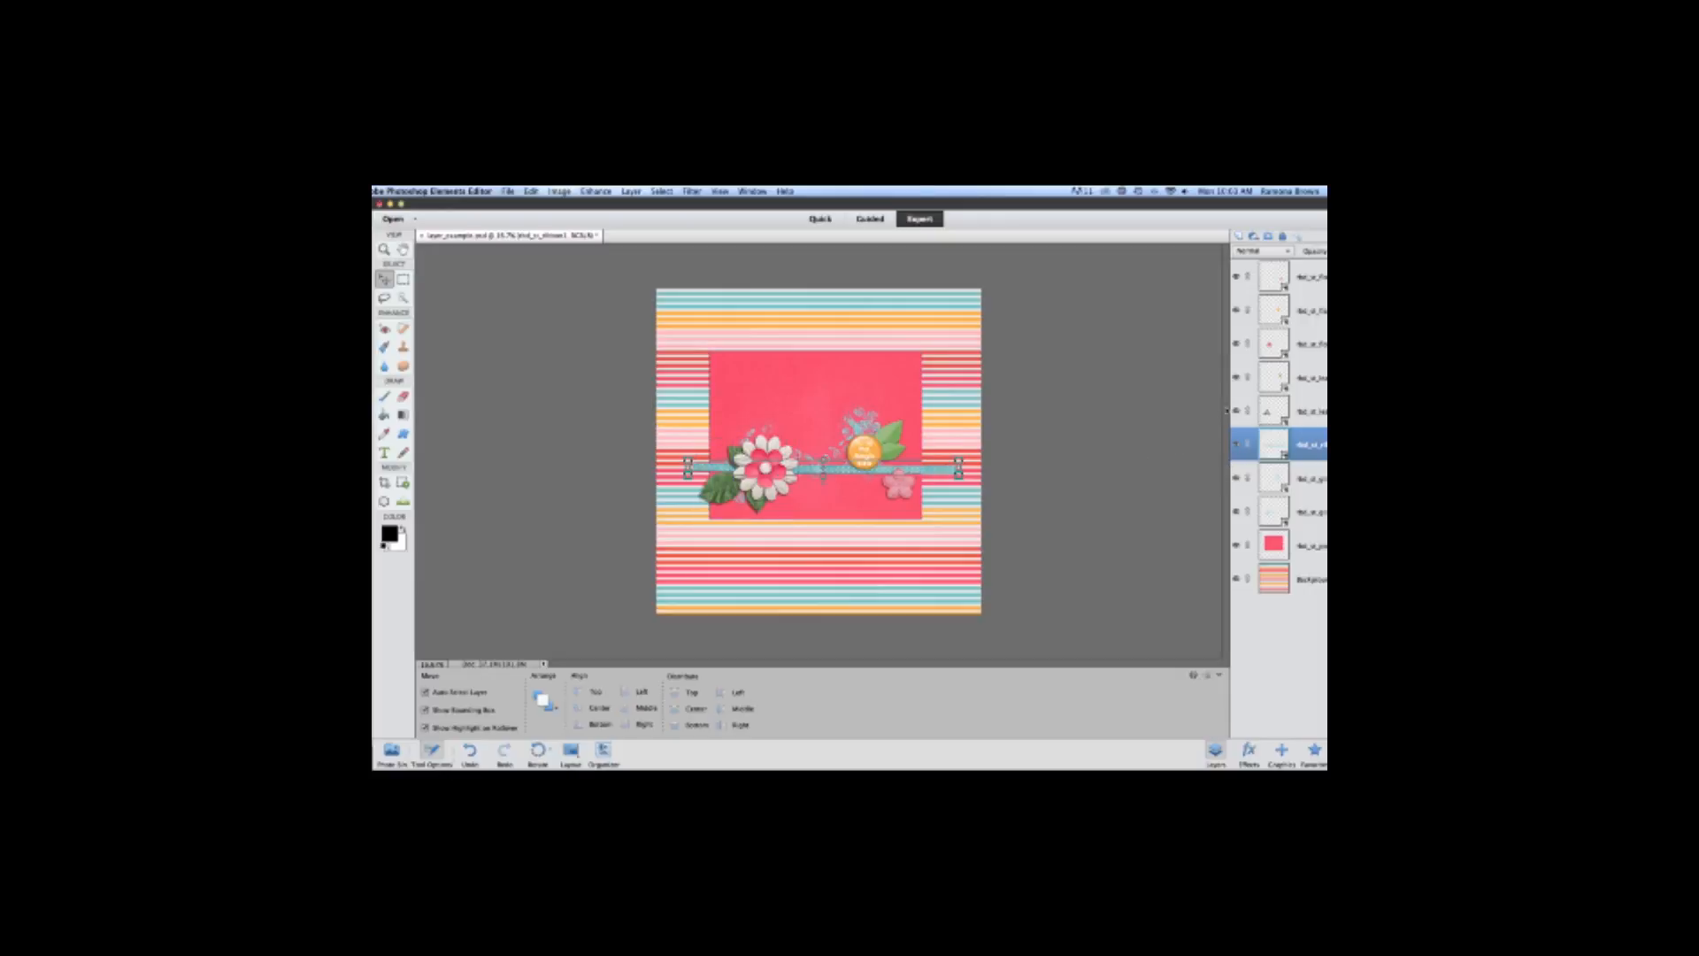
left_click(1236, 278)
left_click(1236, 311)
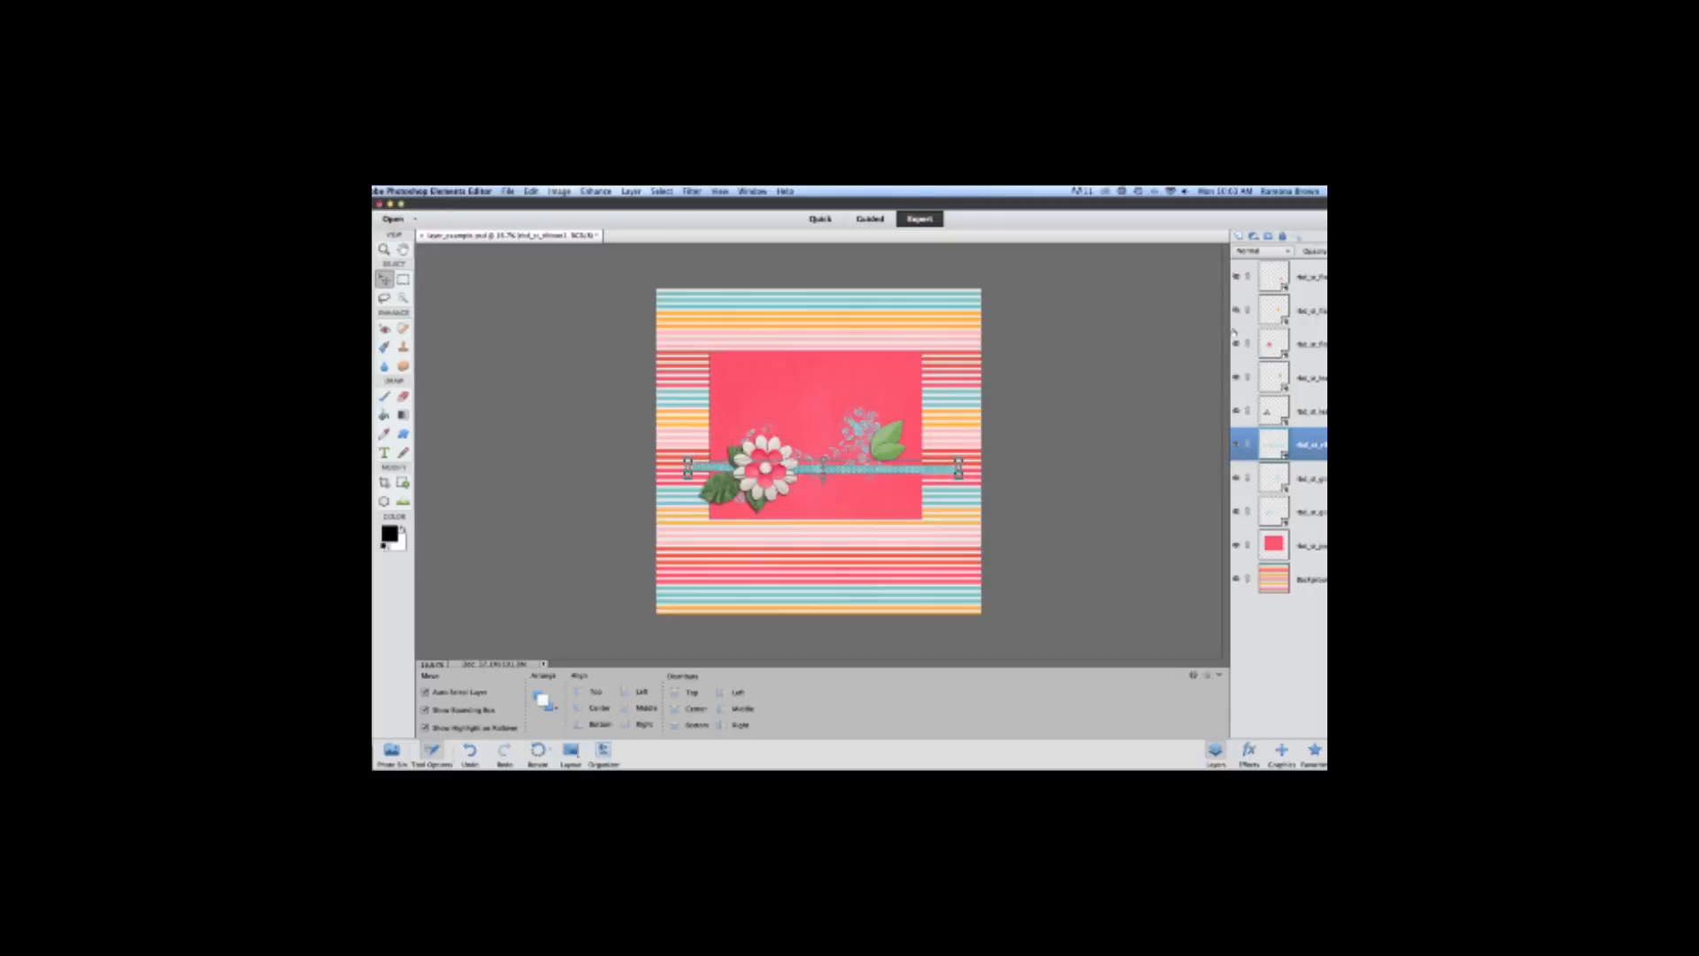
left_click(1236, 343)
left_click(1236, 377)
left_click(1236, 411)
left_click(1237, 445)
left_click(1239, 512)
left_click(1236, 512)
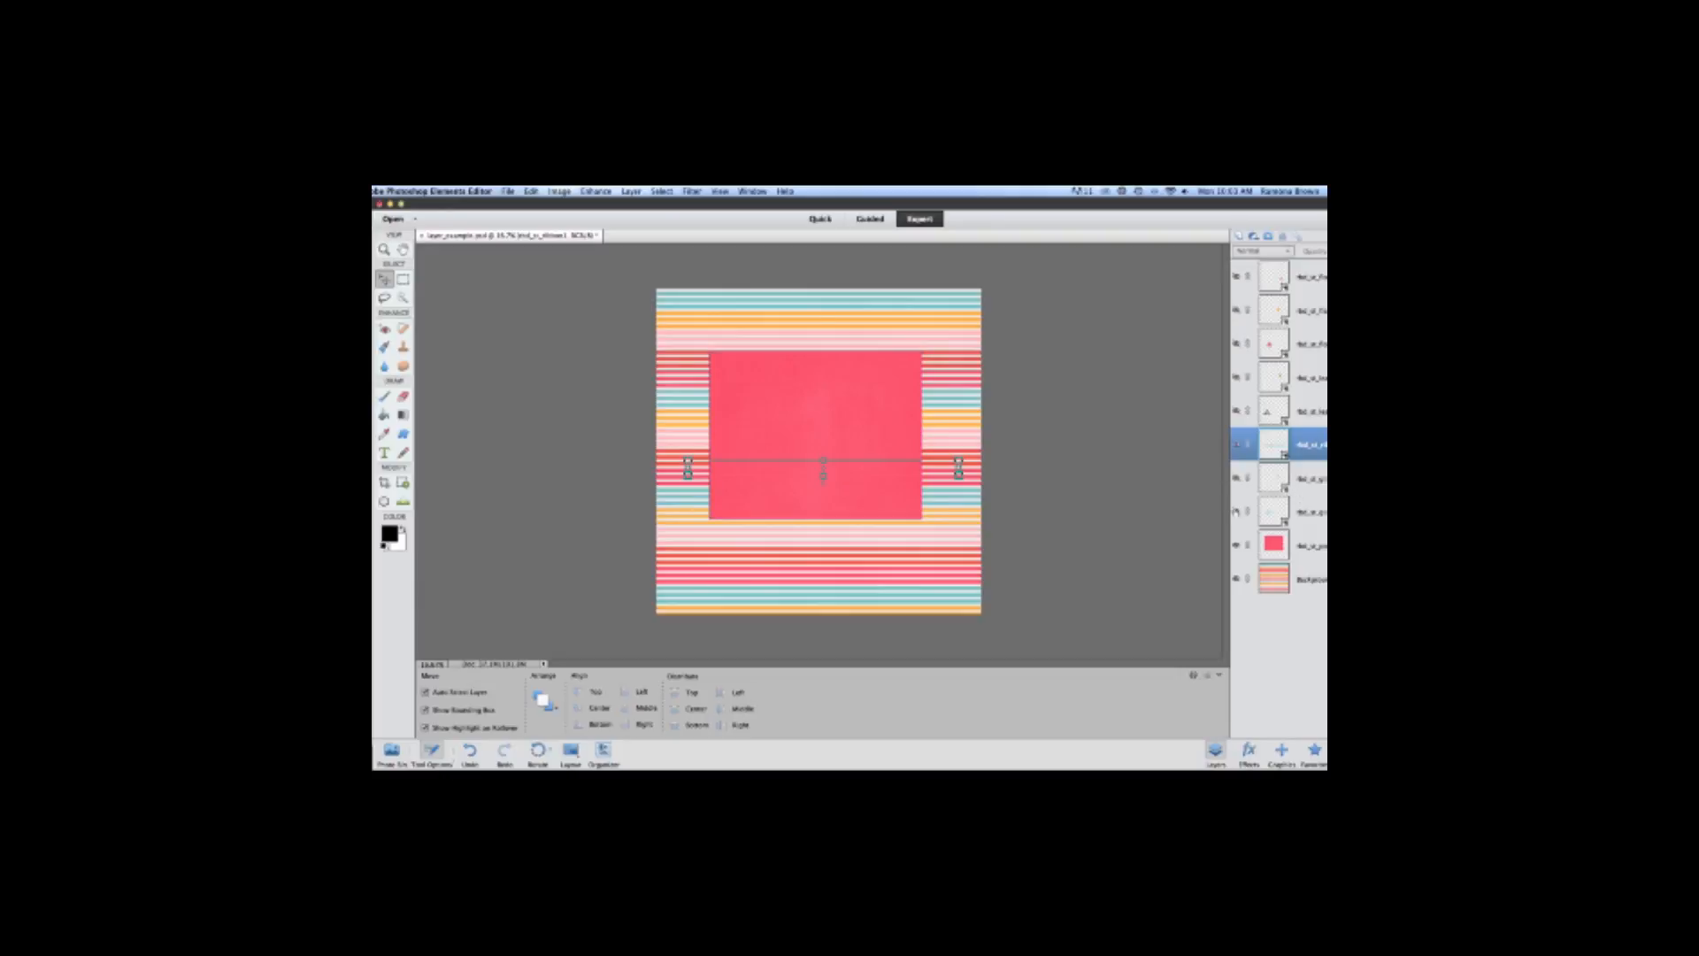
Show all the hidden glitter, ribbon, leaf and flower layers again
left_click(1237, 512)
left_click(1237, 445)
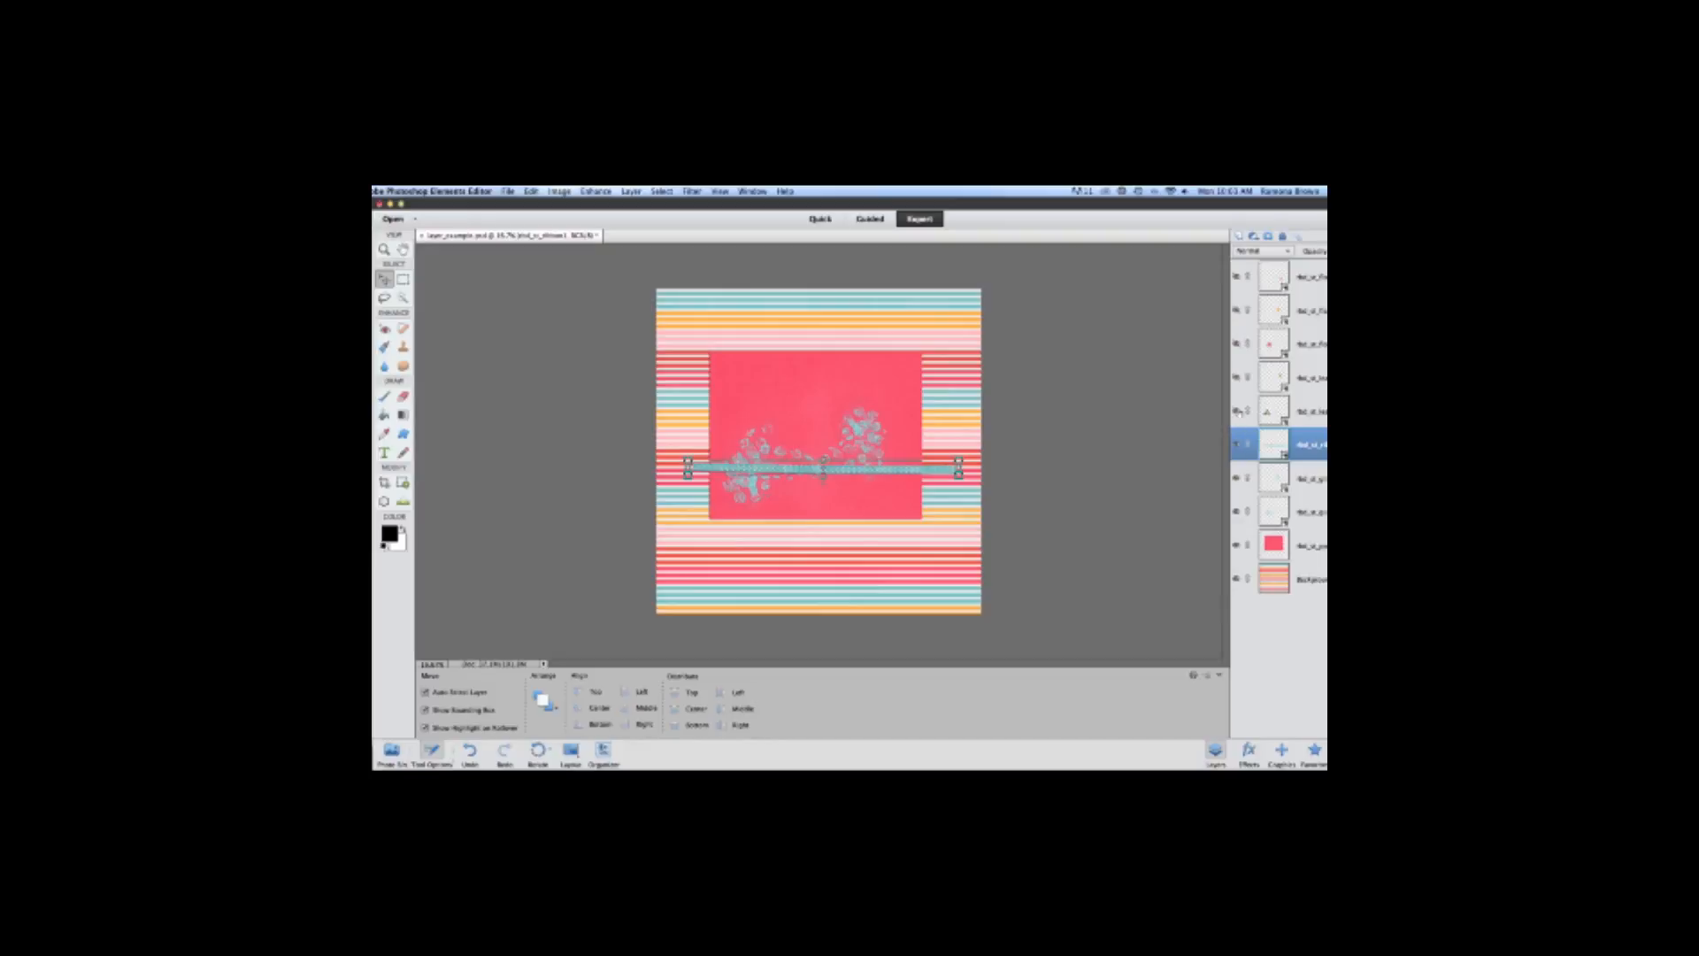
left_click(1237, 375)
left_click(1236, 343)
left_click(1236, 309)
left_click(1238, 279)
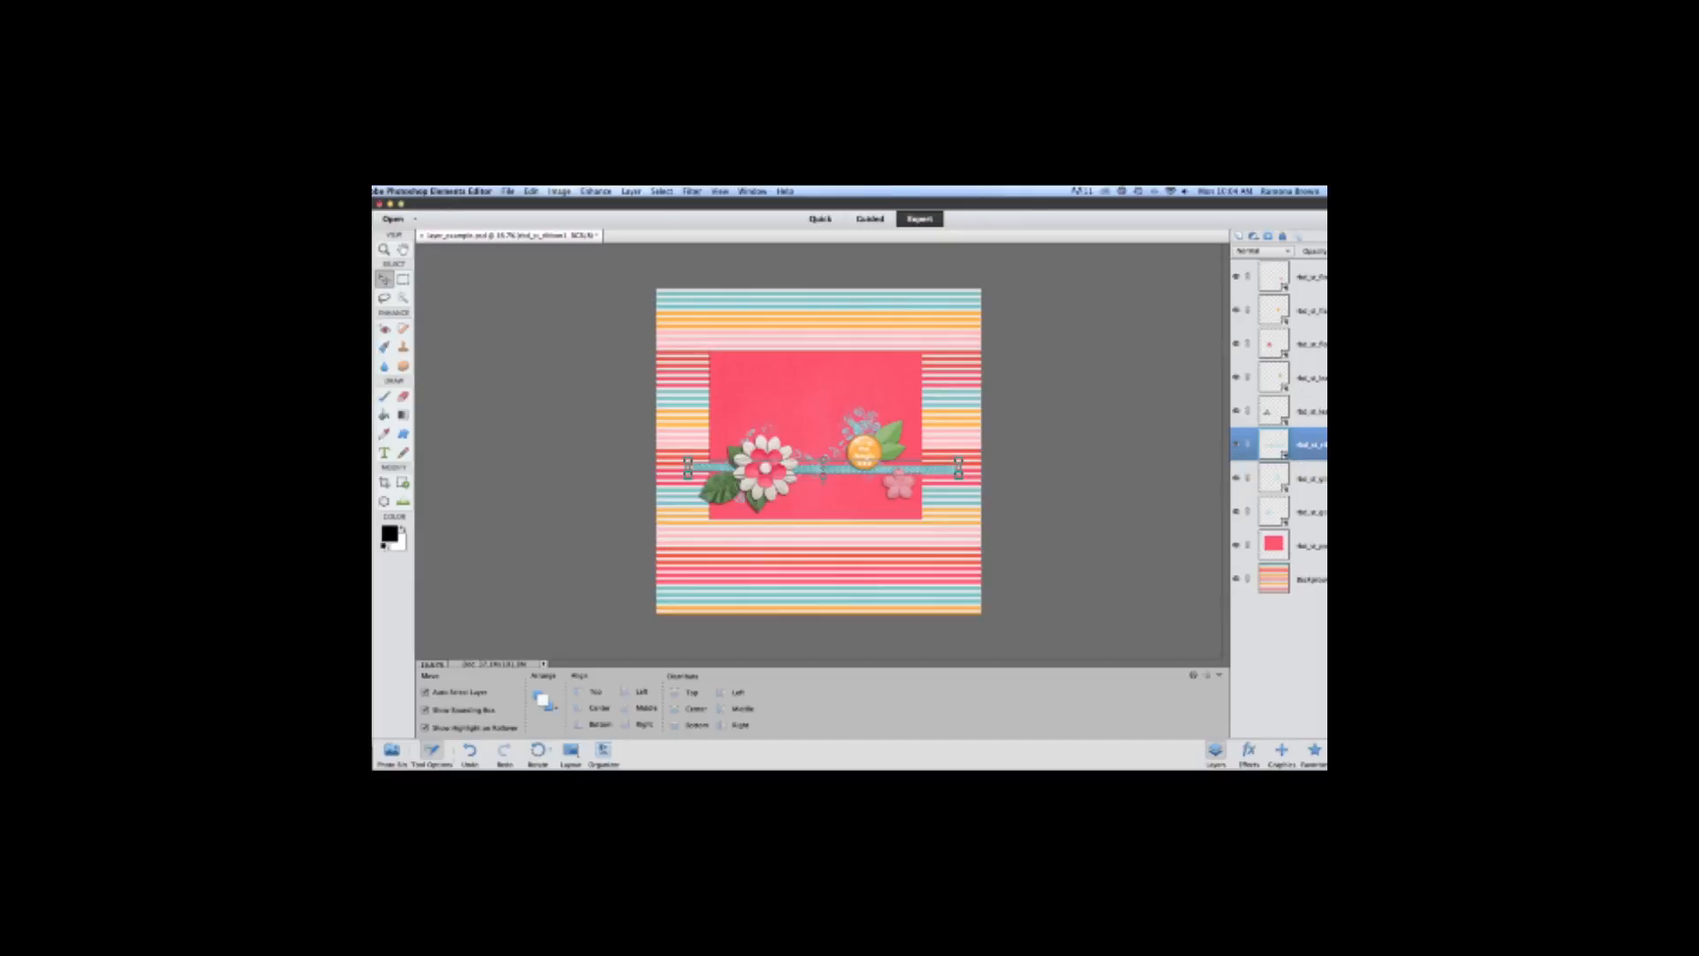
Lock the ribbon layer, then reposition and rotate the glitter splatter behind the orange button and apply the transformation
left_click(1283, 236)
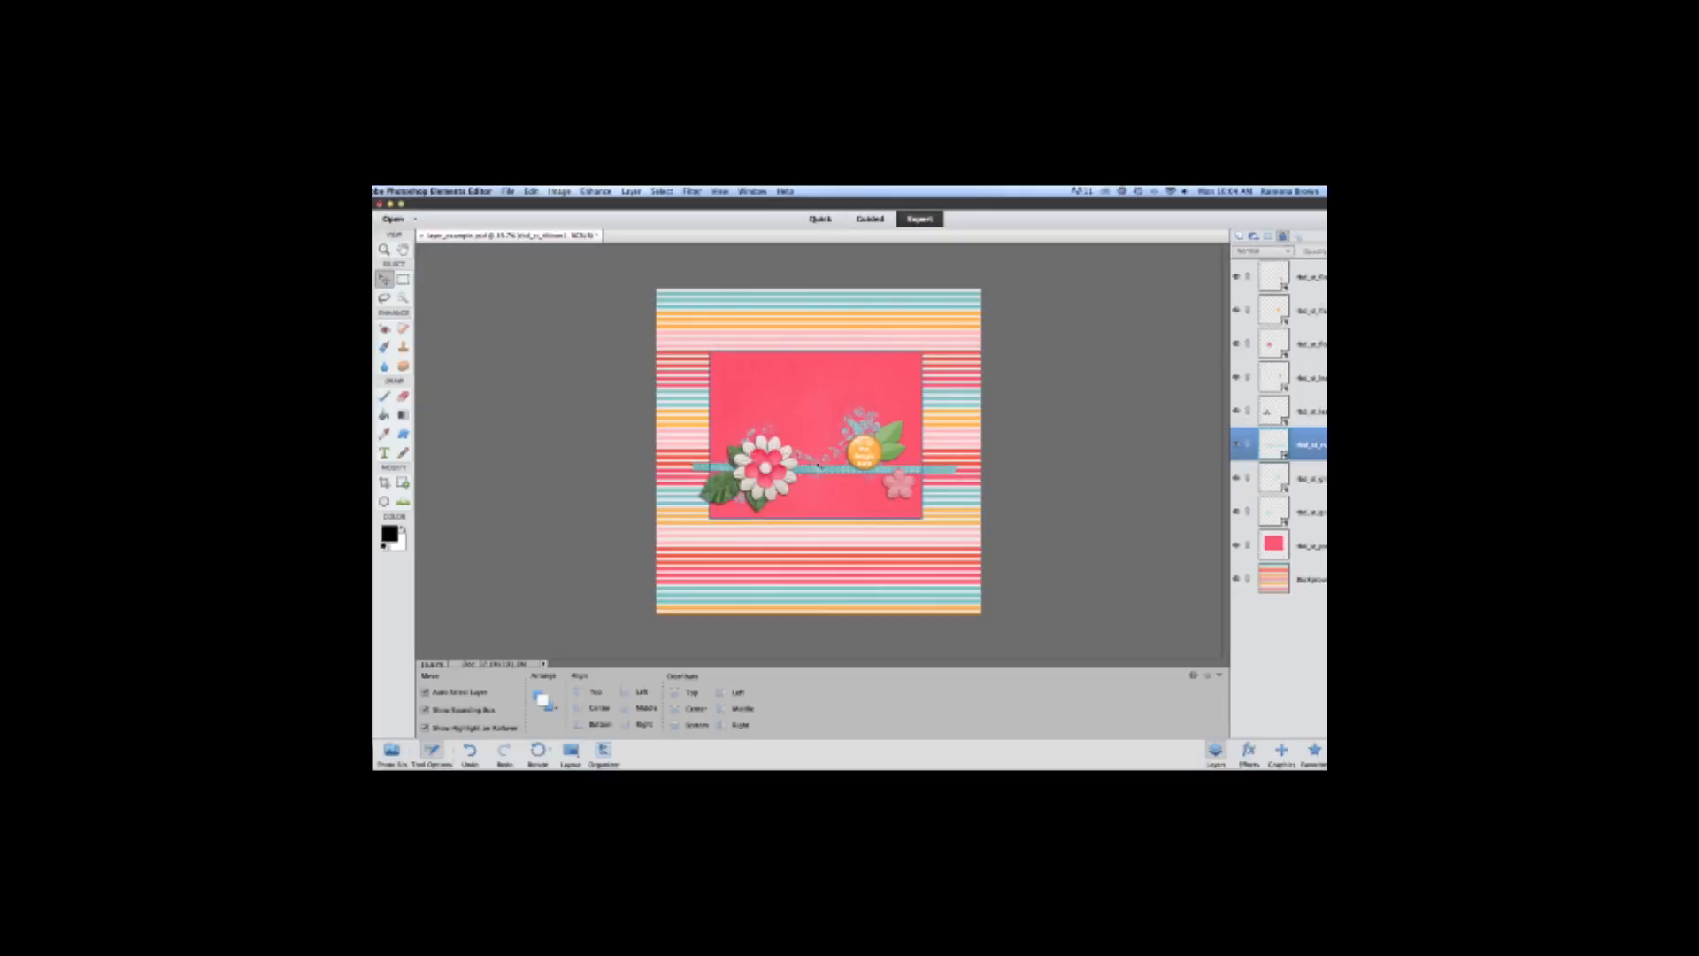
left_click_drag(814, 472, 864, 433)
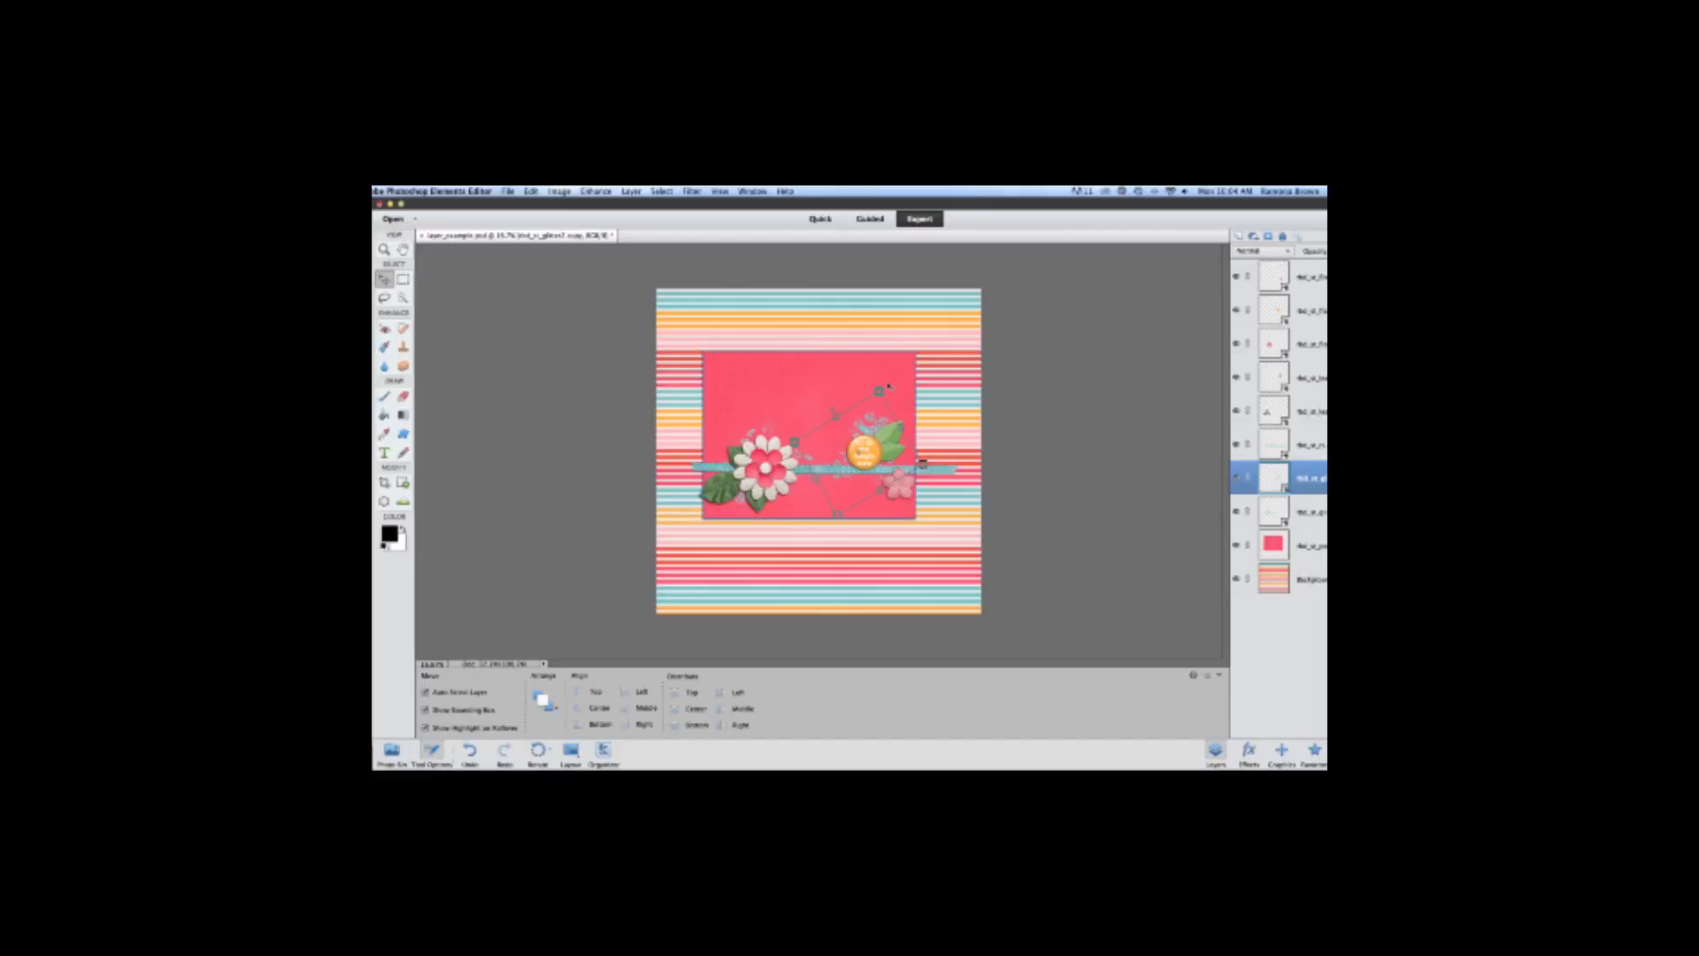
left_click_drag(889, 386, 1024, 401)
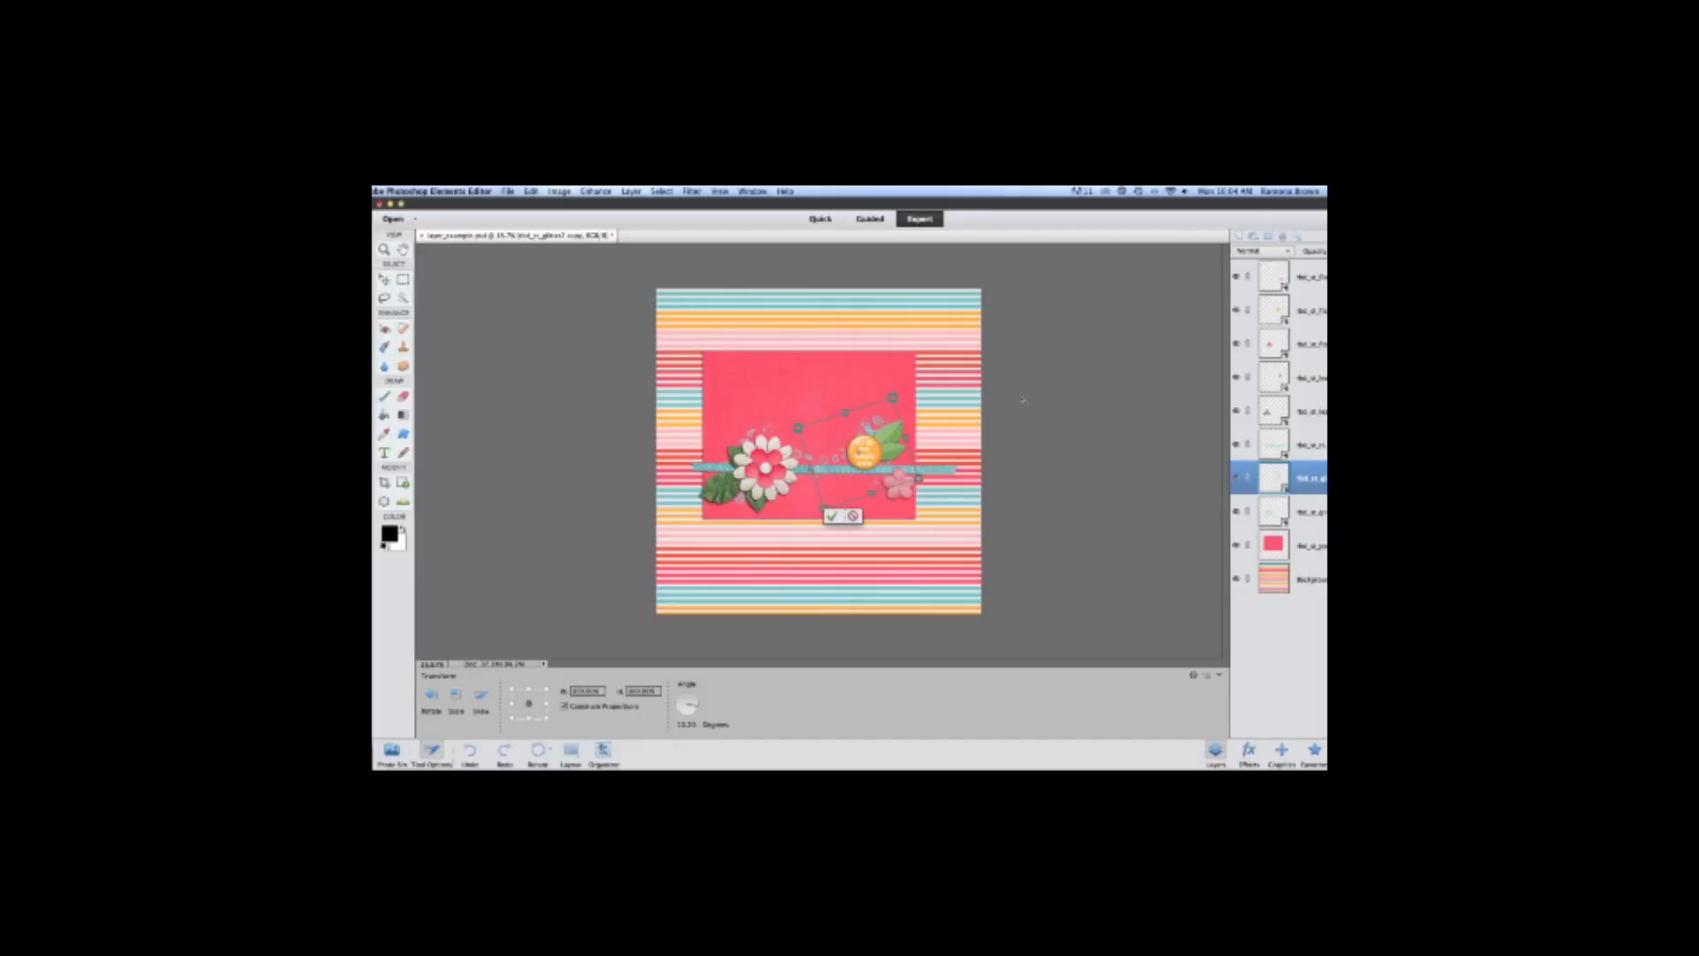
left_click(831, 515)
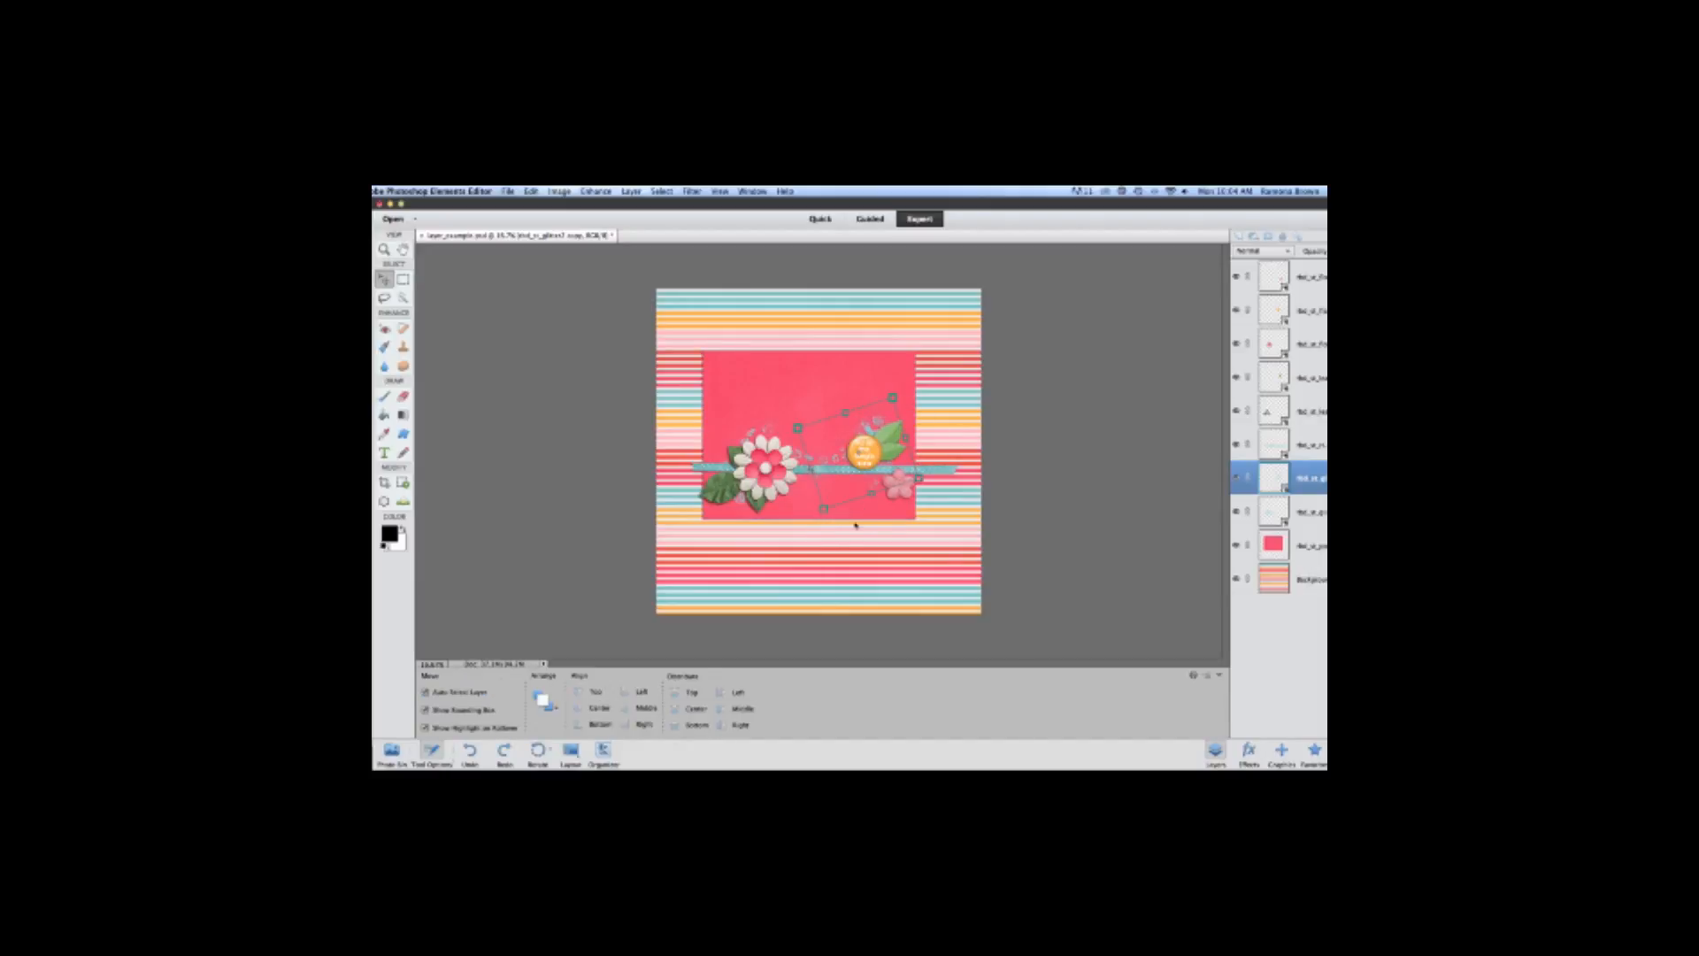
Try a reduced opacity on the pink paper layer over the striped background, then return the paper to full opacity
left_click(1318, 452)
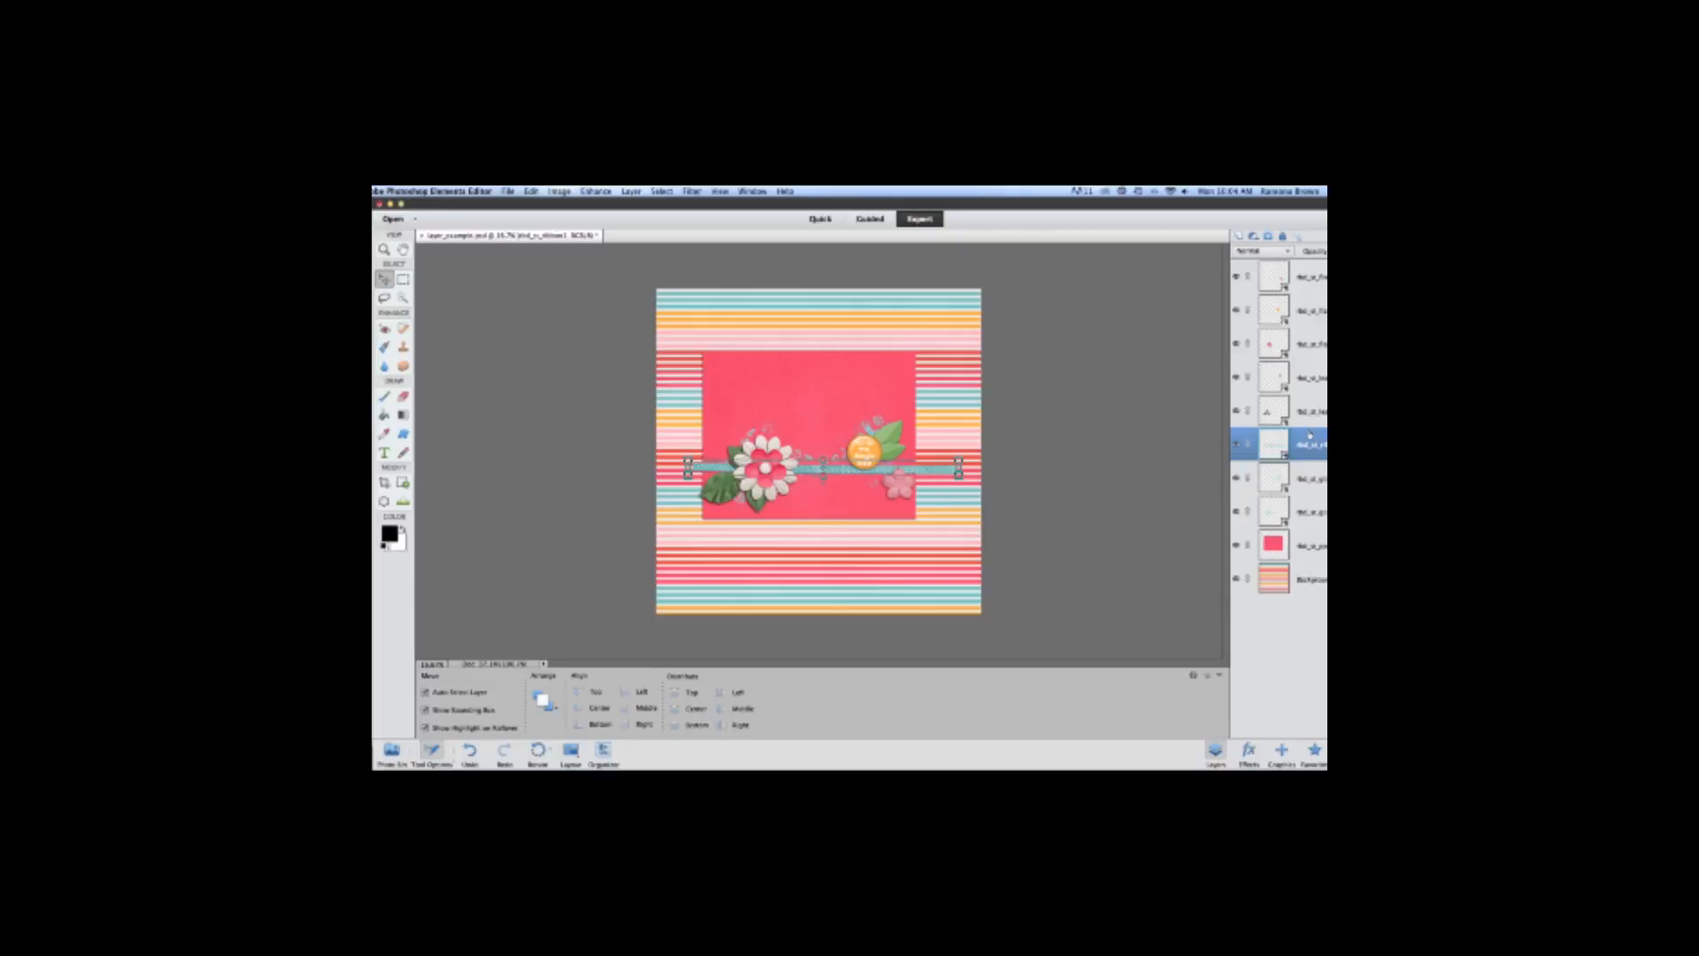
left_click(1307, 544)
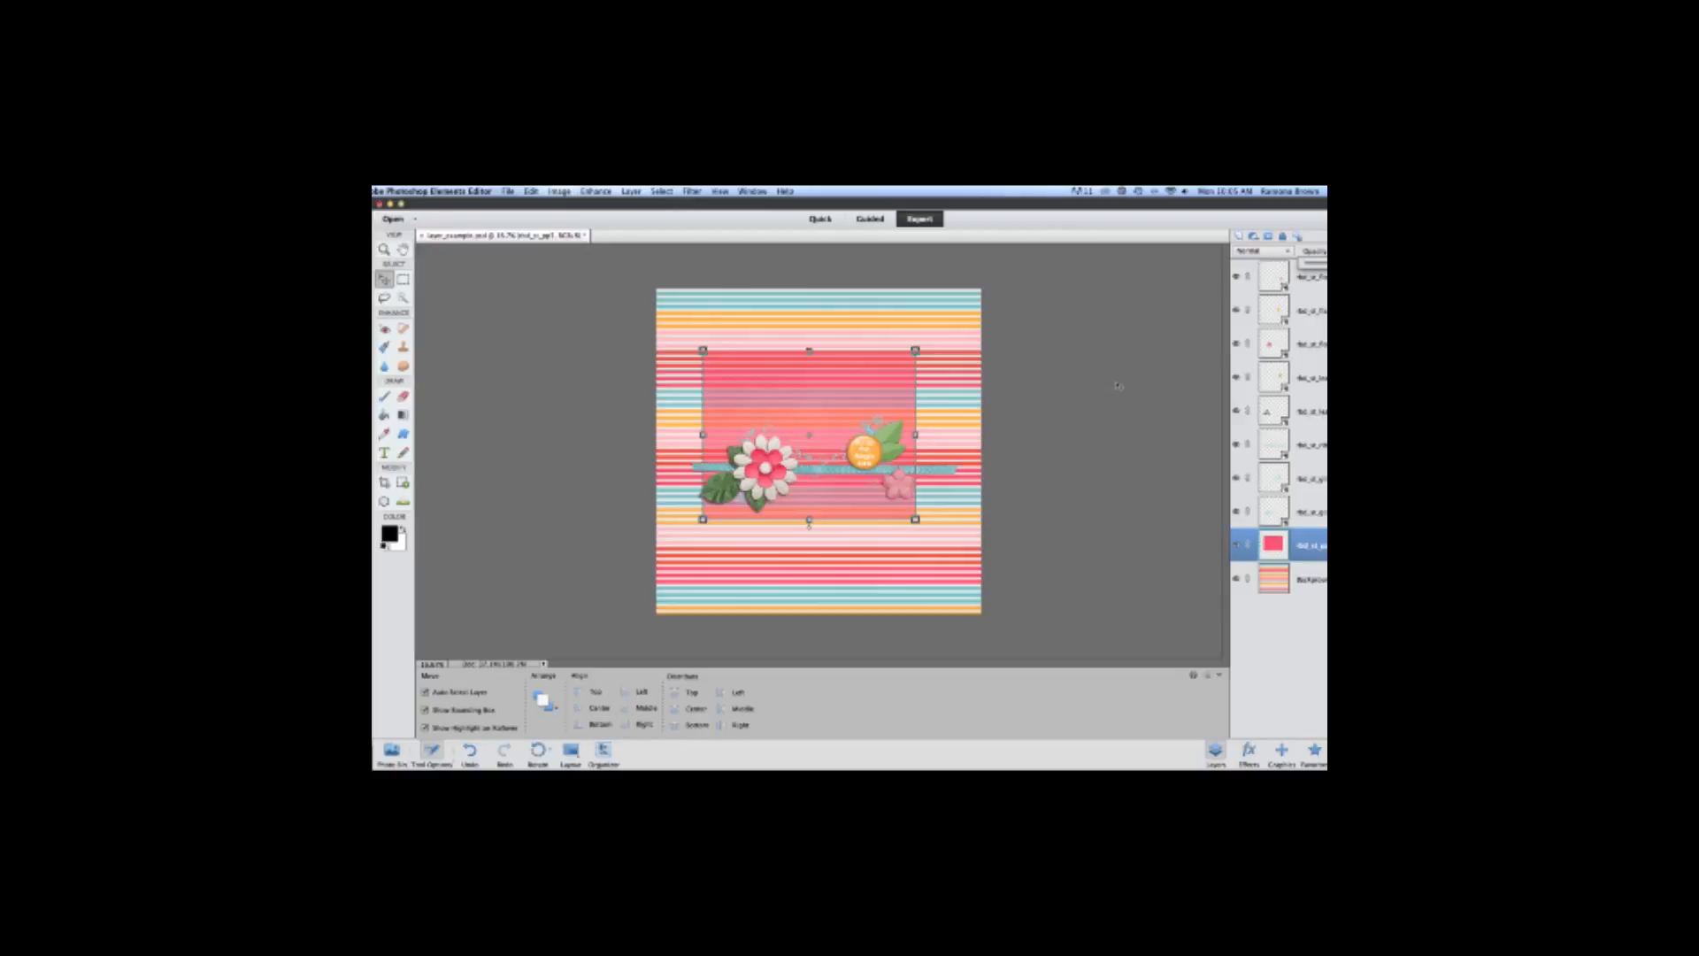
left_click(1309, 580)
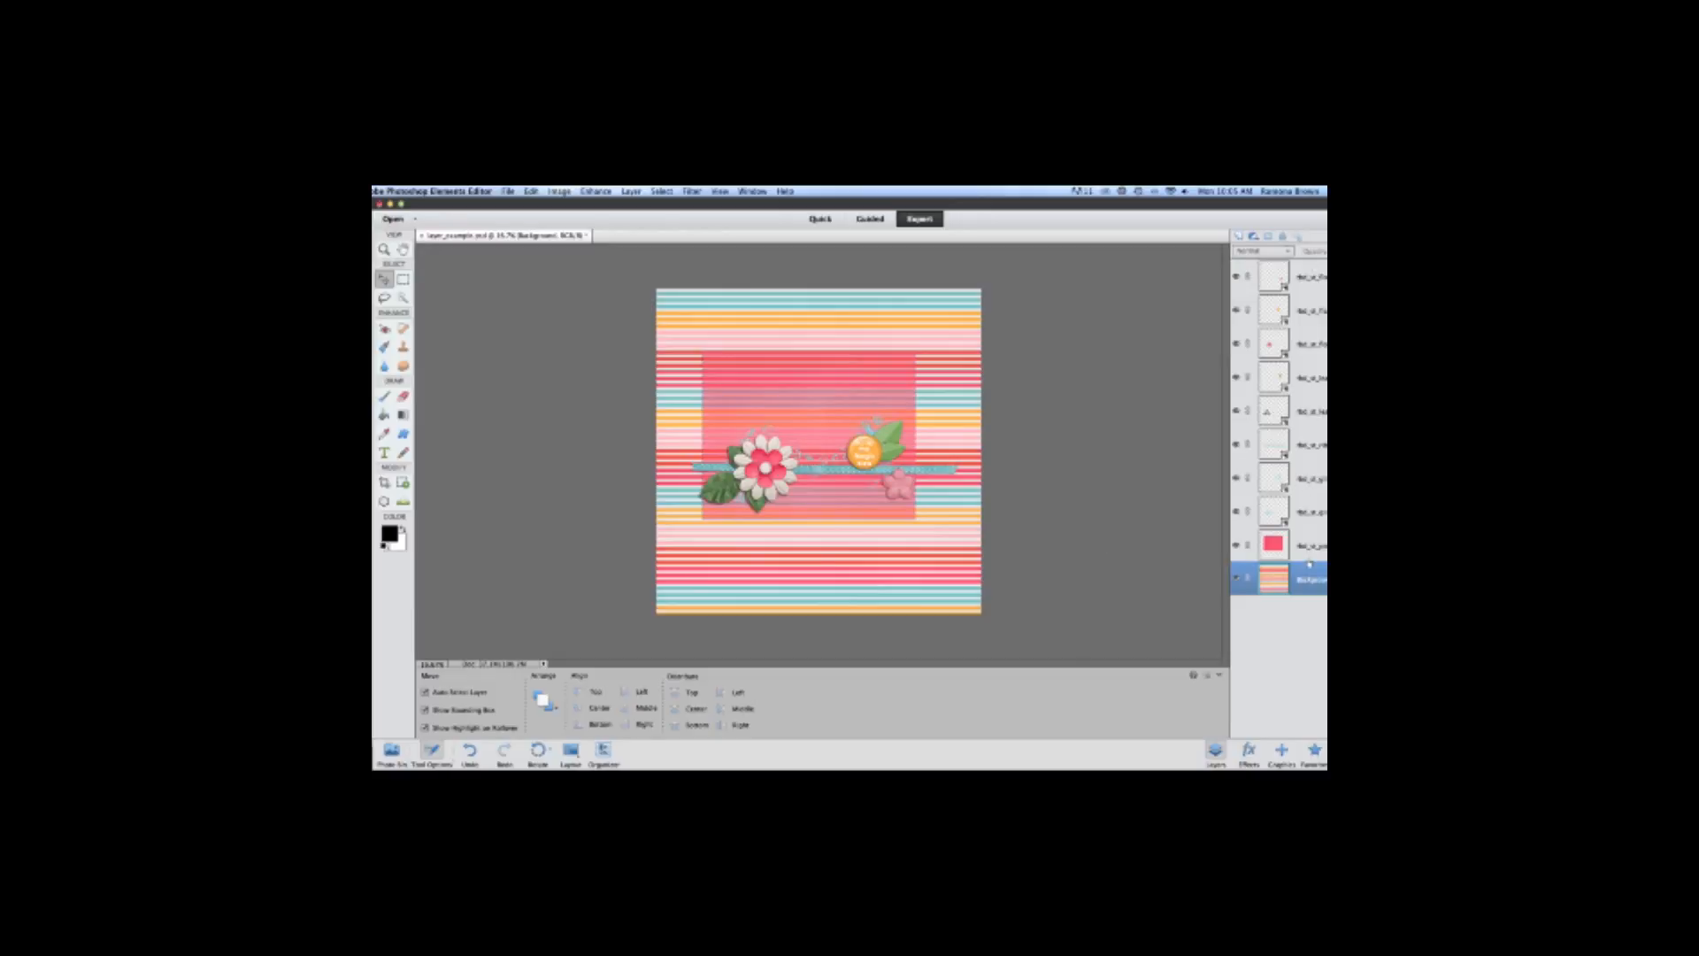
left_click(1313, 546)
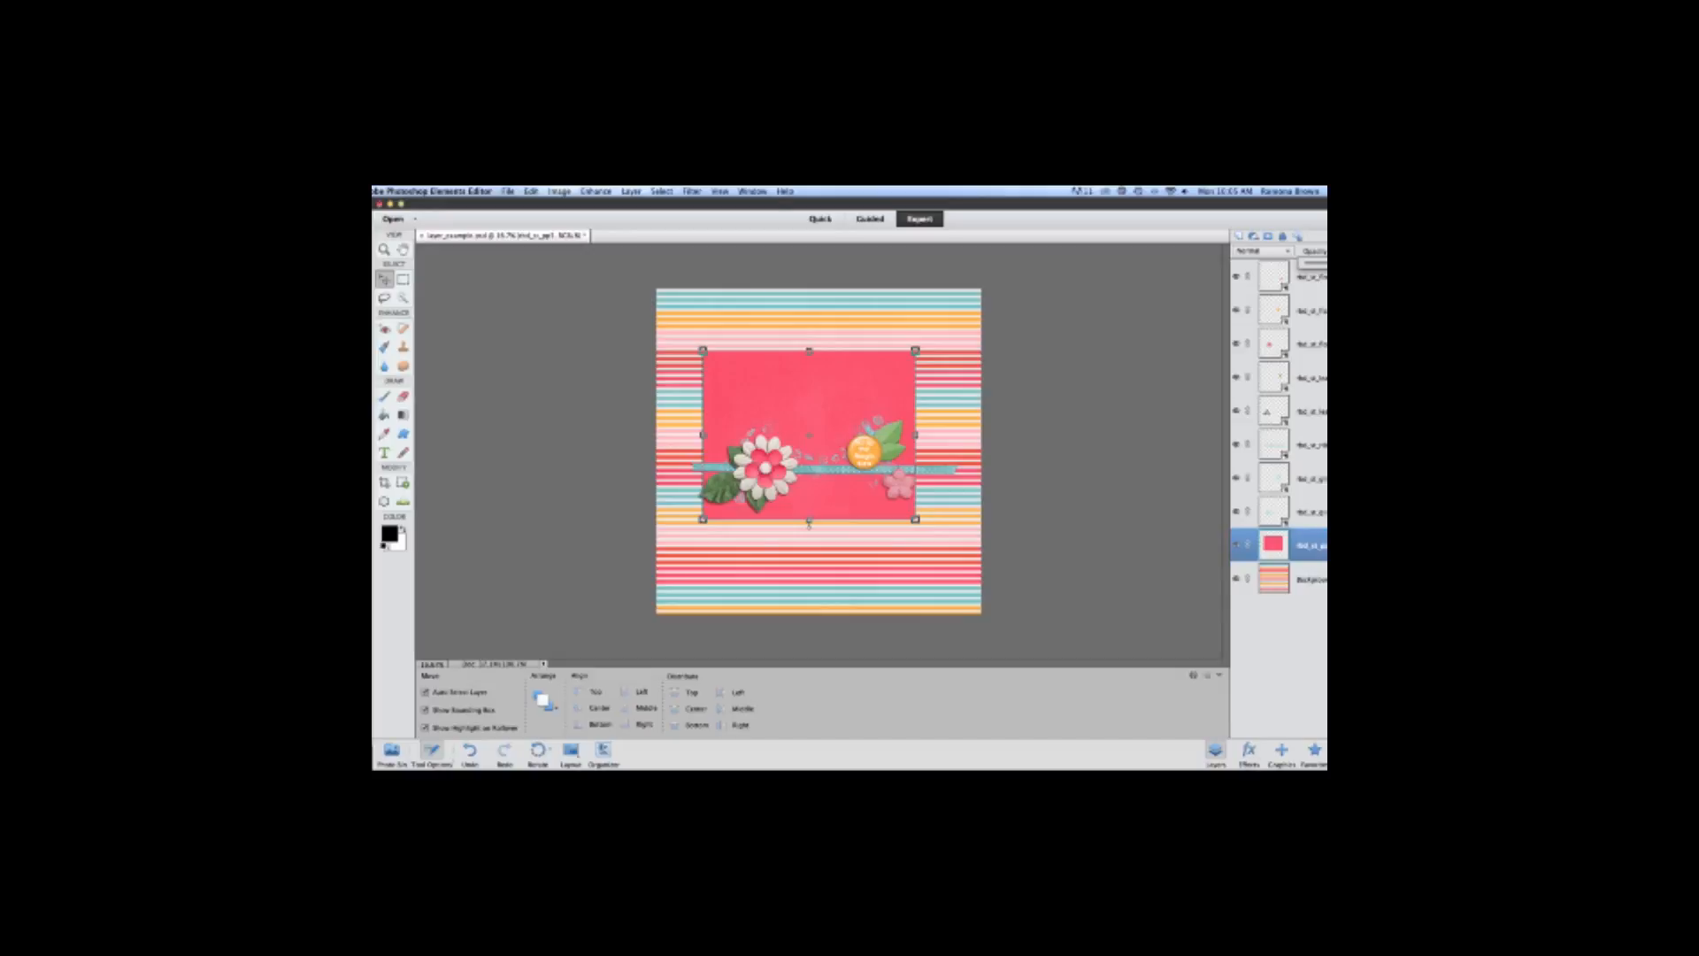
View the Artistic filter effects, then return to the layer list
left_click(1250, 754)
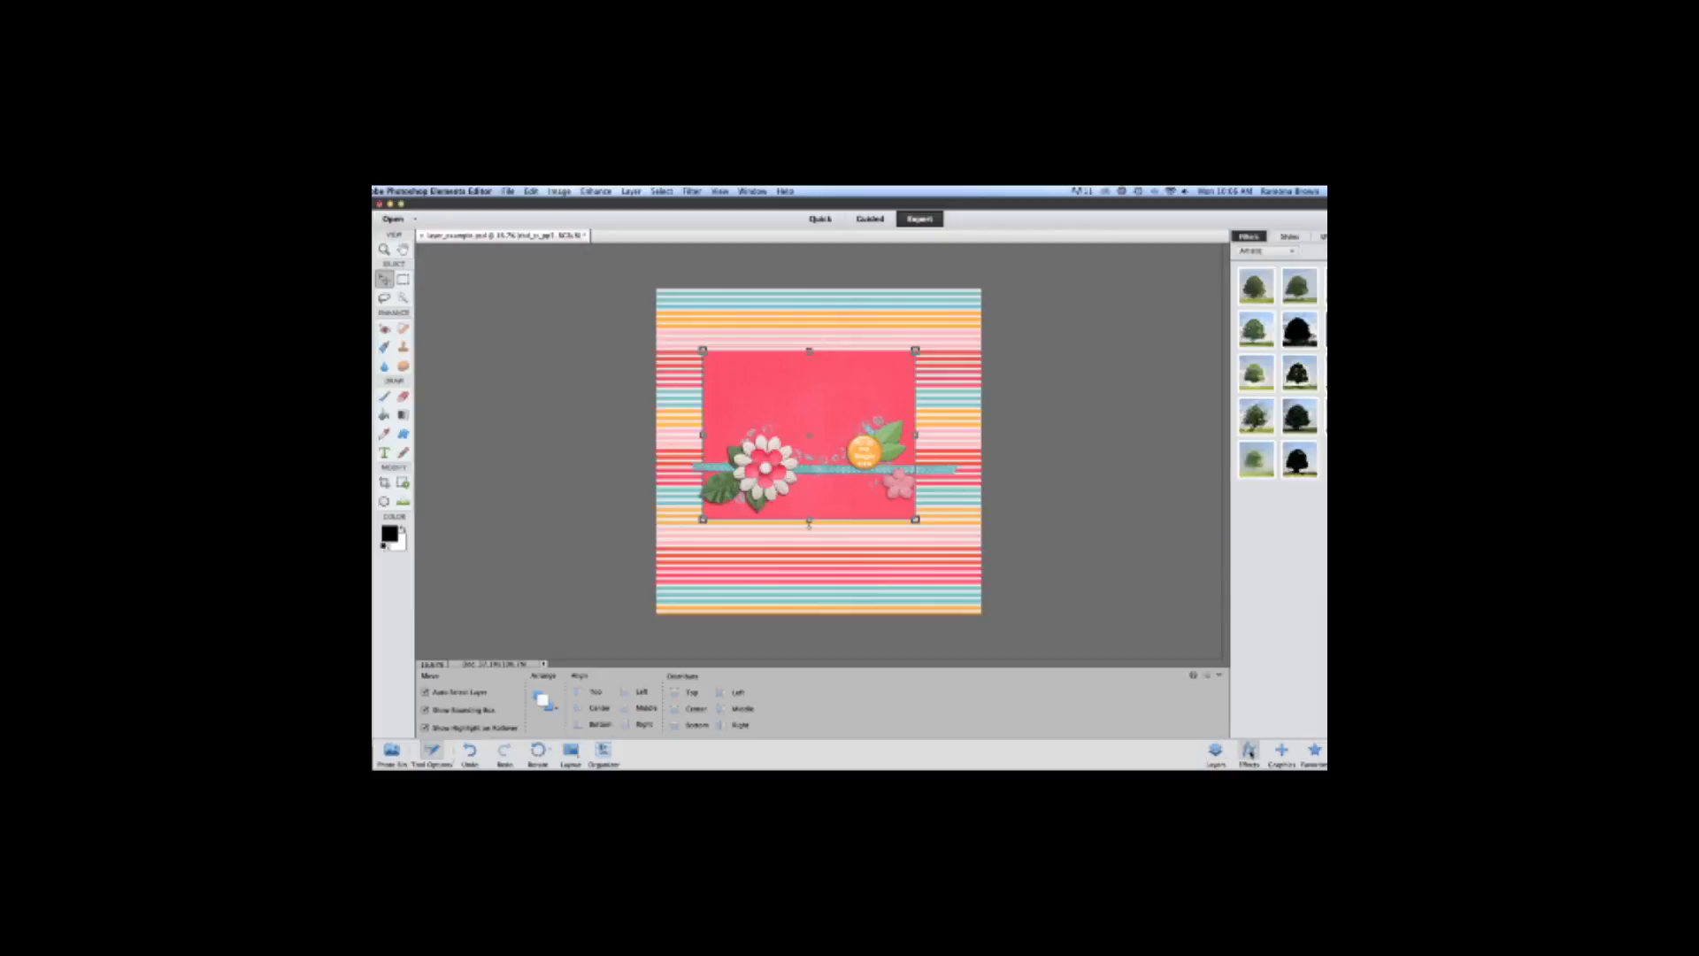
left_click(1217, 754)
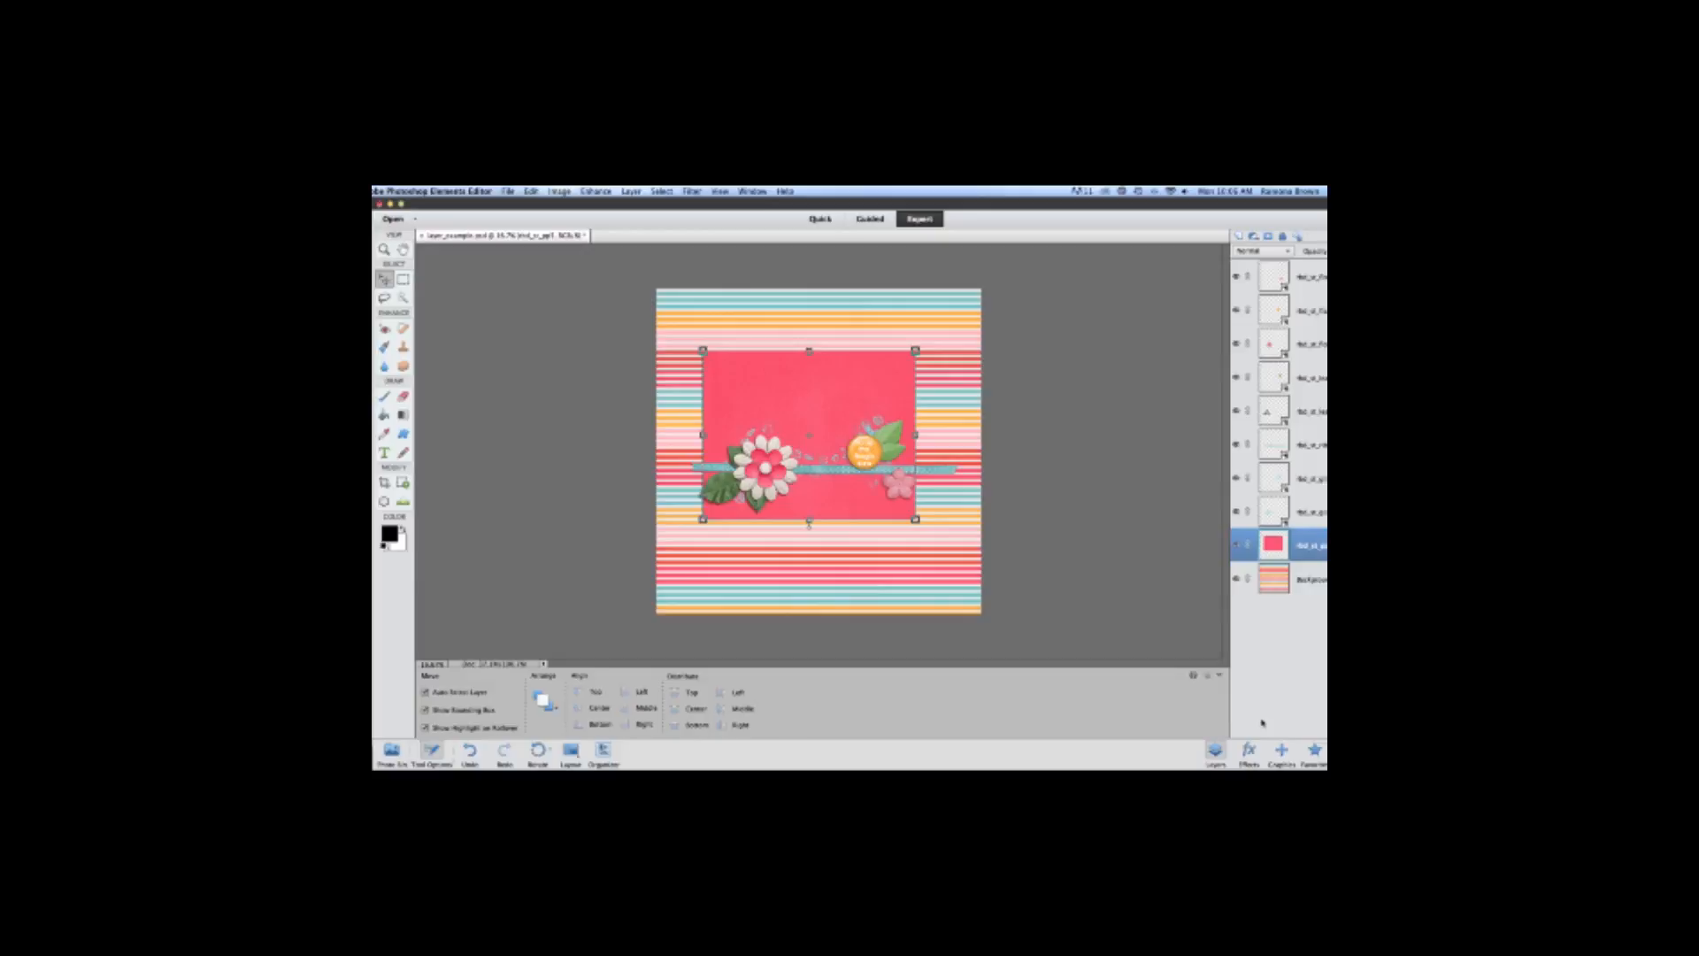